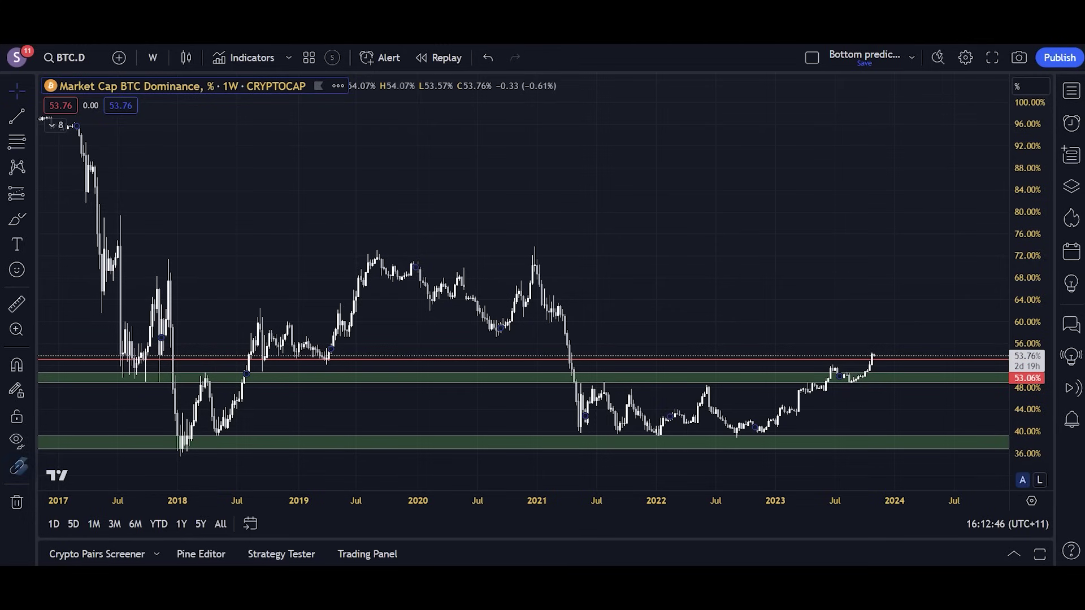
Step: Brush a falling path to about 42% and a rising path to about 61% from the latest weekly candle, and remove both
click(17, 219)
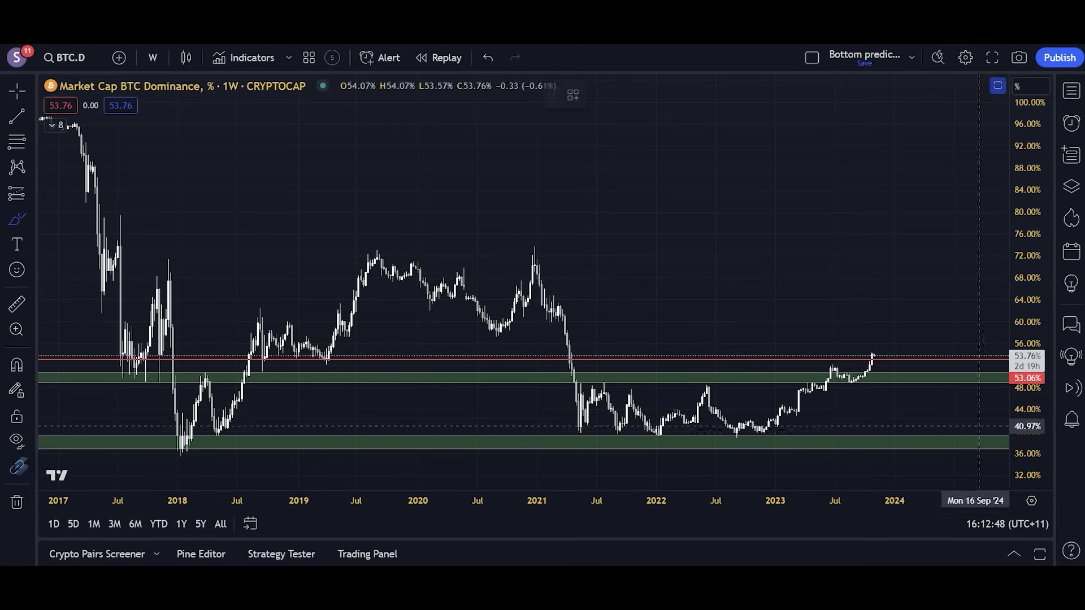
drag(876, 360, 927, 417)
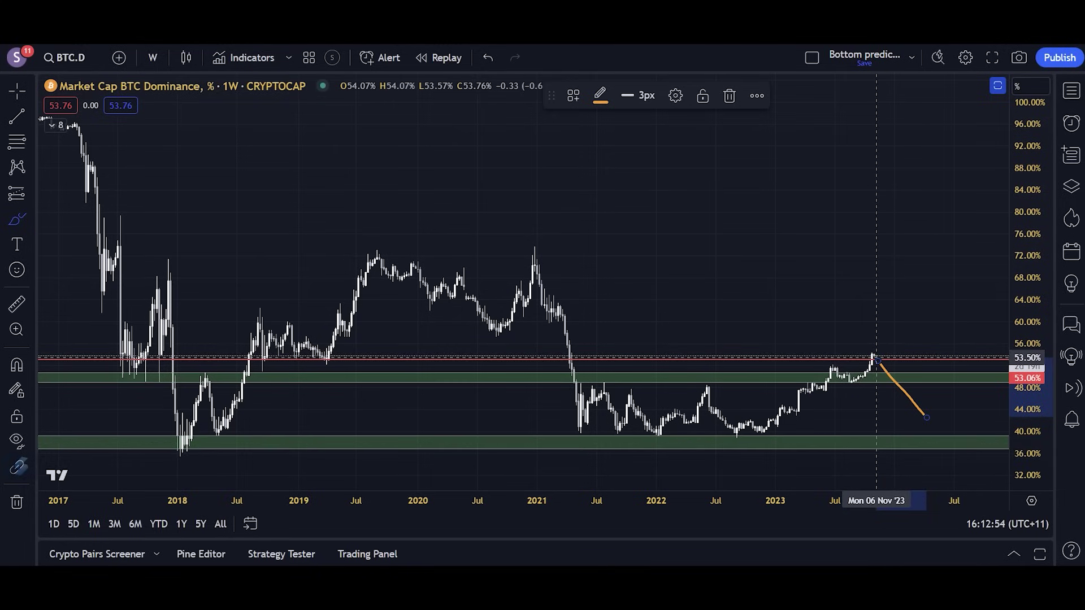
drag(872, 356, 943, 315)
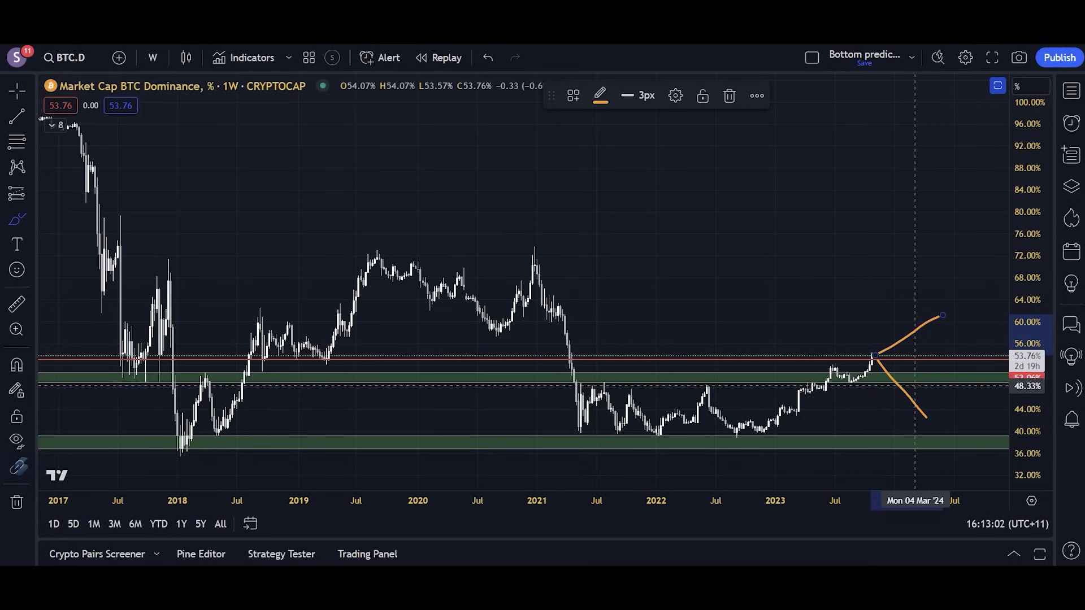
key(Delete)
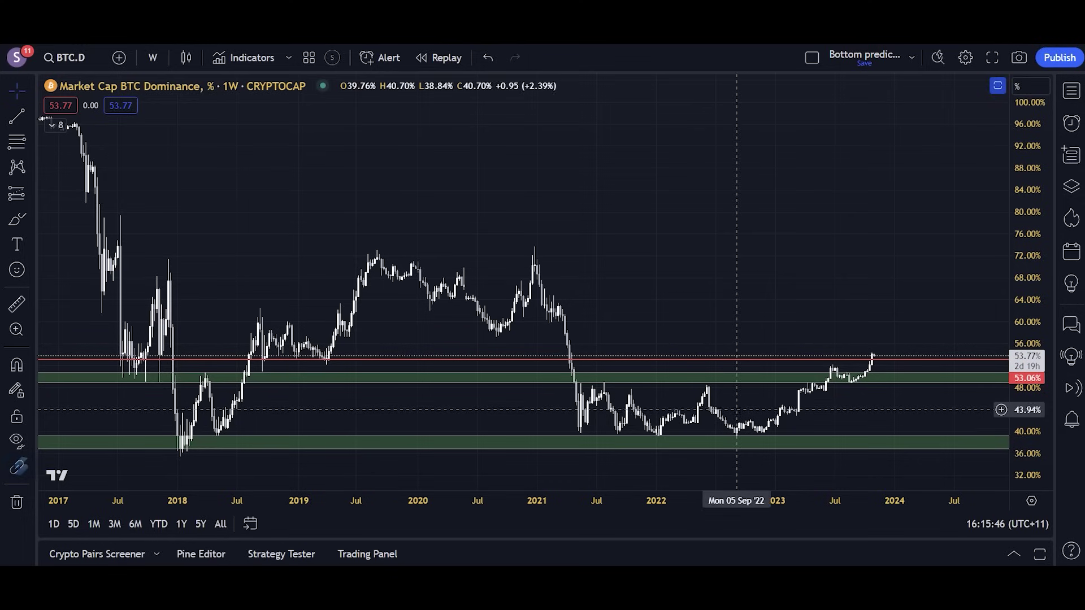
Step: Circle the 2017–2018 dominance decline and the 2021 drop with the Brush, and undo both circles
click(17, 219)
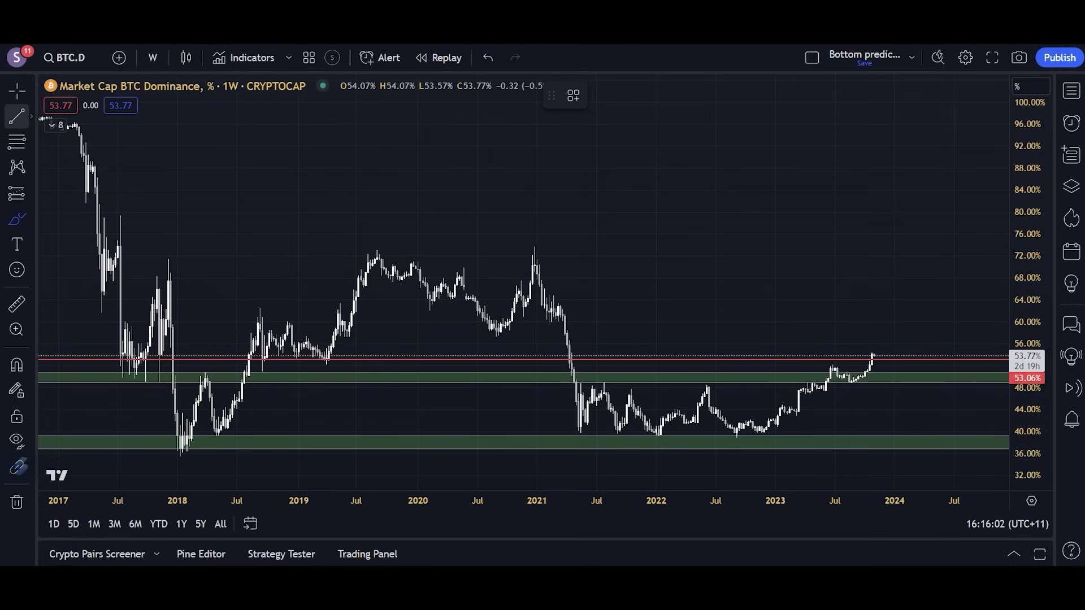
click(17, 90)
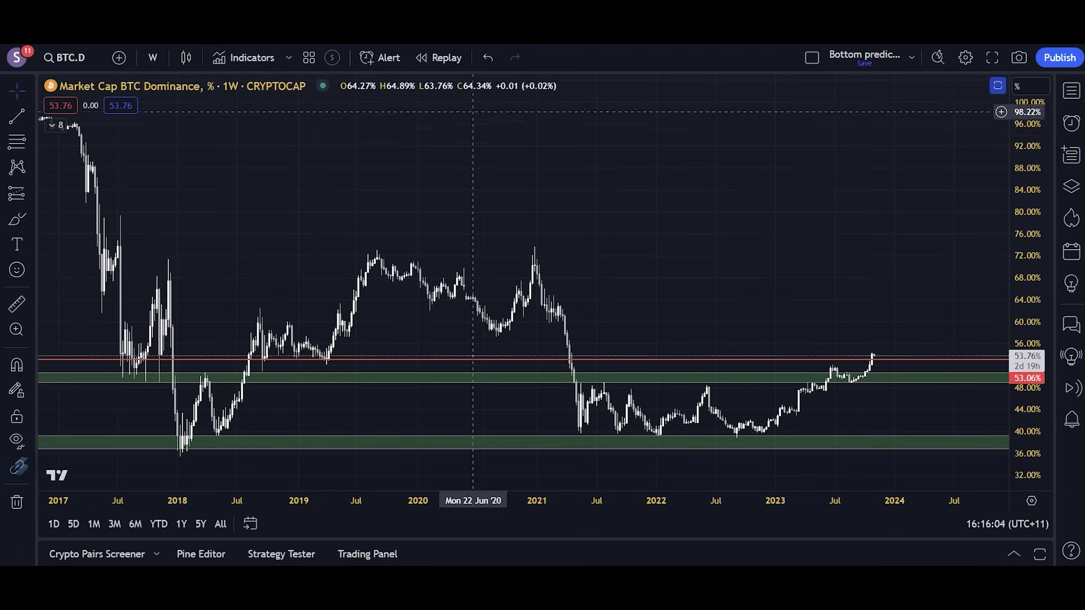
drag(467, 187, 514, 193)
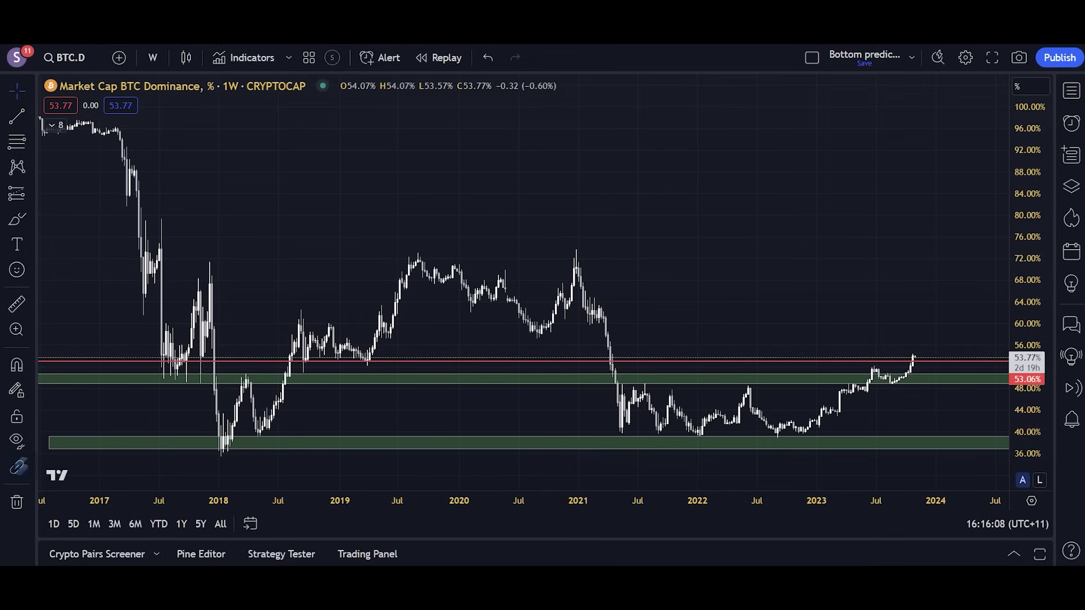
click(17, 219)
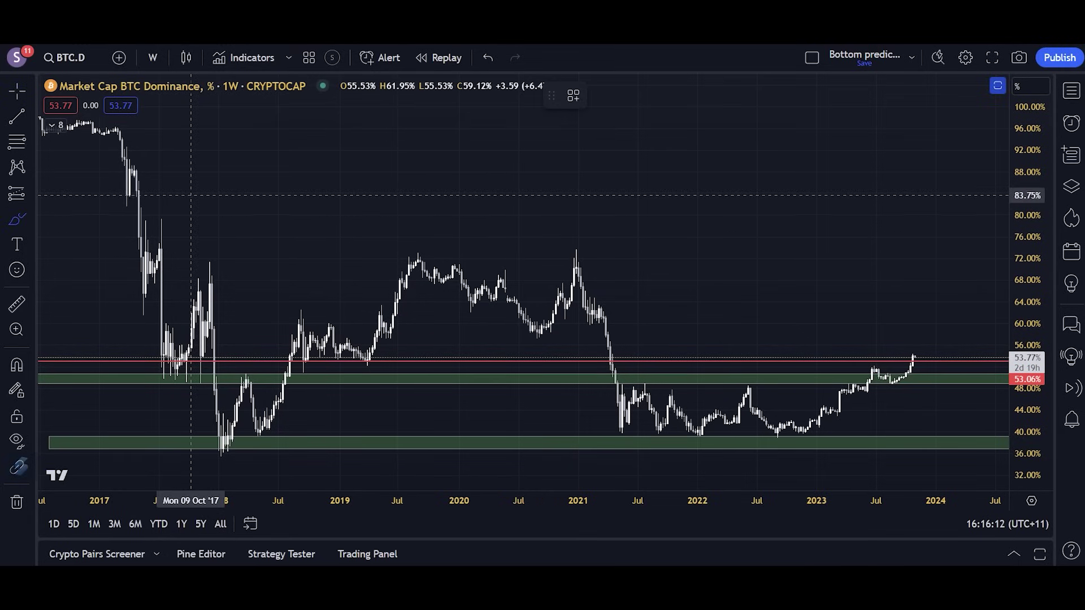
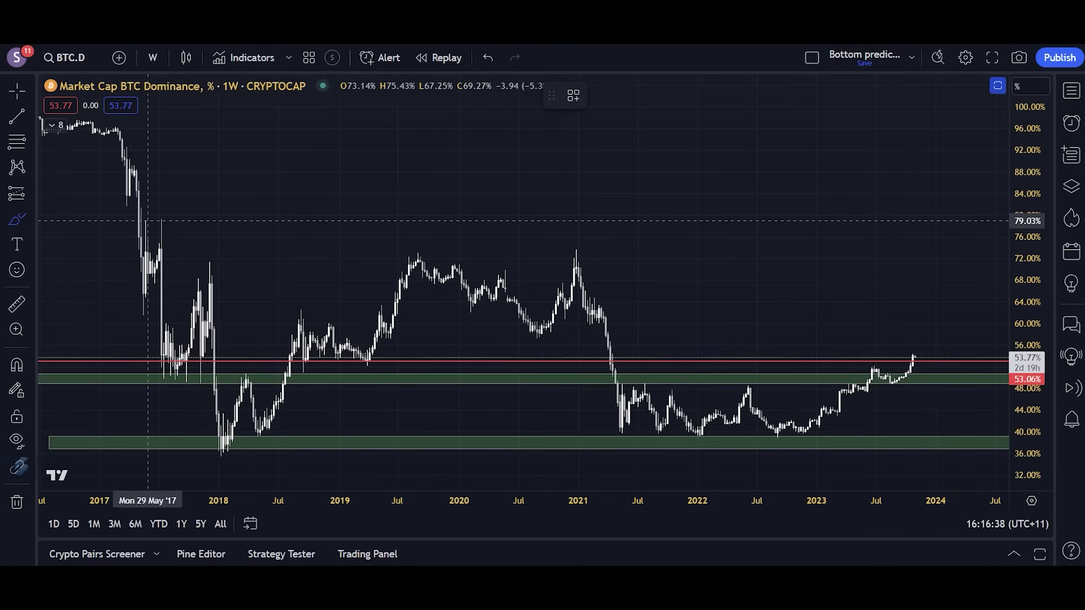
mouse_move(156, 155)
mouse_down()
mouse_move(134, 156)
mouse_move(135, 450)
mouse_move(260, 446)
mouse_move(234, 219)
mouse_move(150, 164)
mouse_up()
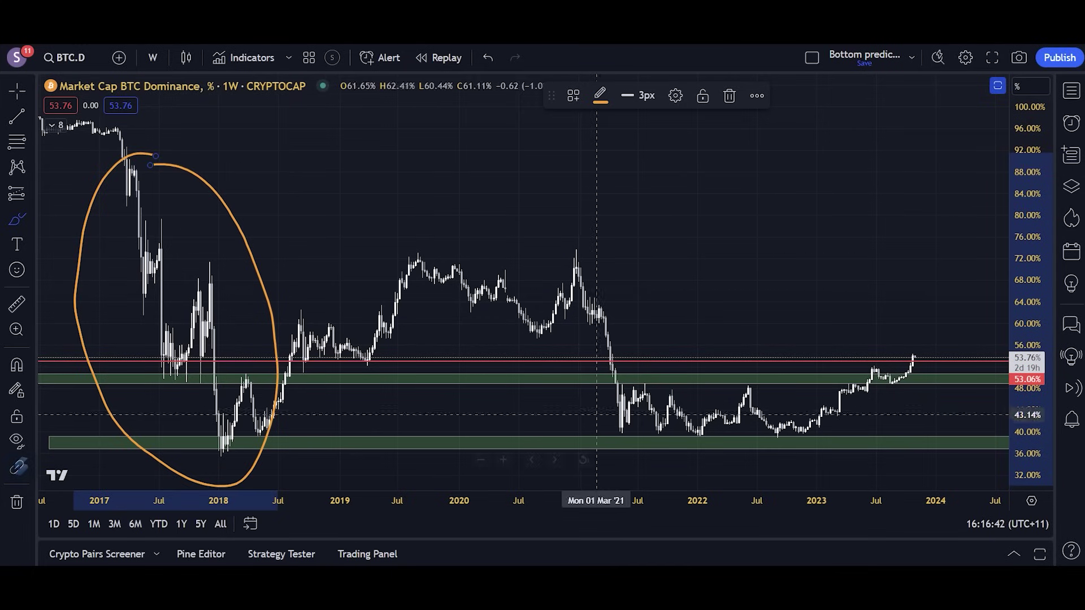
mouse_move(612, 286)
mouse_down()
mouse_move(601, 272)
mouse_move(556, 398)
mouse_move(669, 367)
mouse_move(612, 275)
mouse_up()
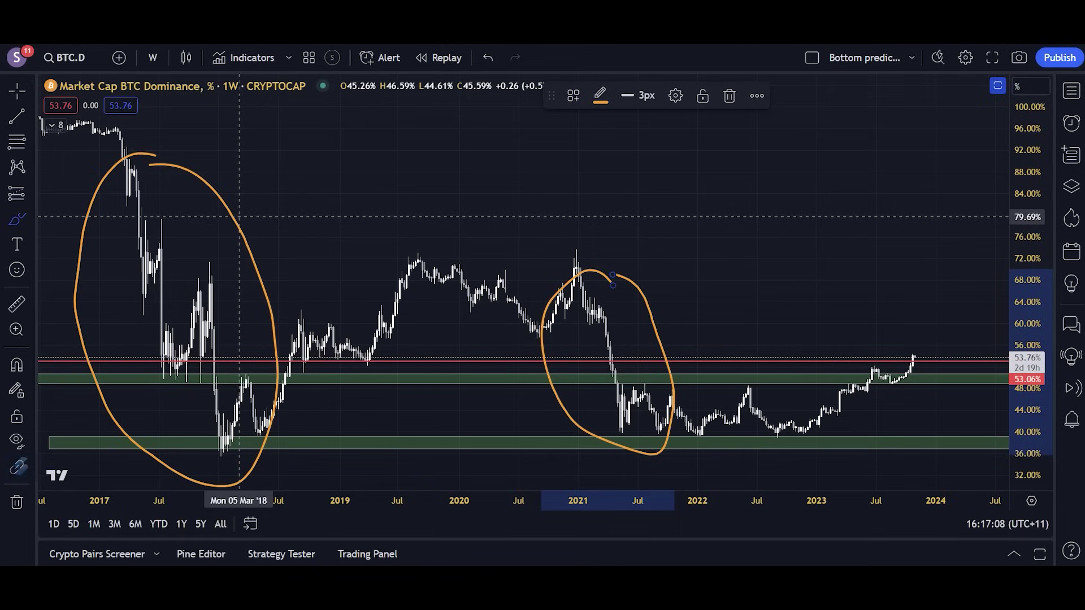
key(ctrl+z)
key(ctrl+z)
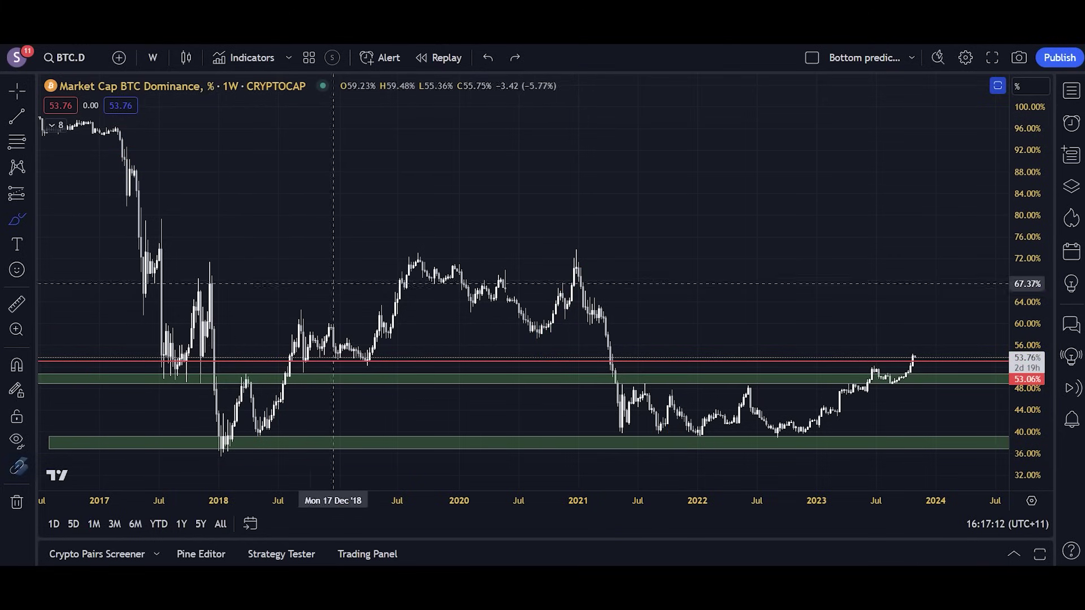
Step: Circle the 2018–2020 dominance rise and the 2022–2023 rise with the Brush, and undo both circles
mouse_move(469, 228)
mouse_down()
mouse_move(260, 357)
mouse_move(444, 438)
mouse_move(505, 224)
mouse_move(460, 204)
mouse_up()
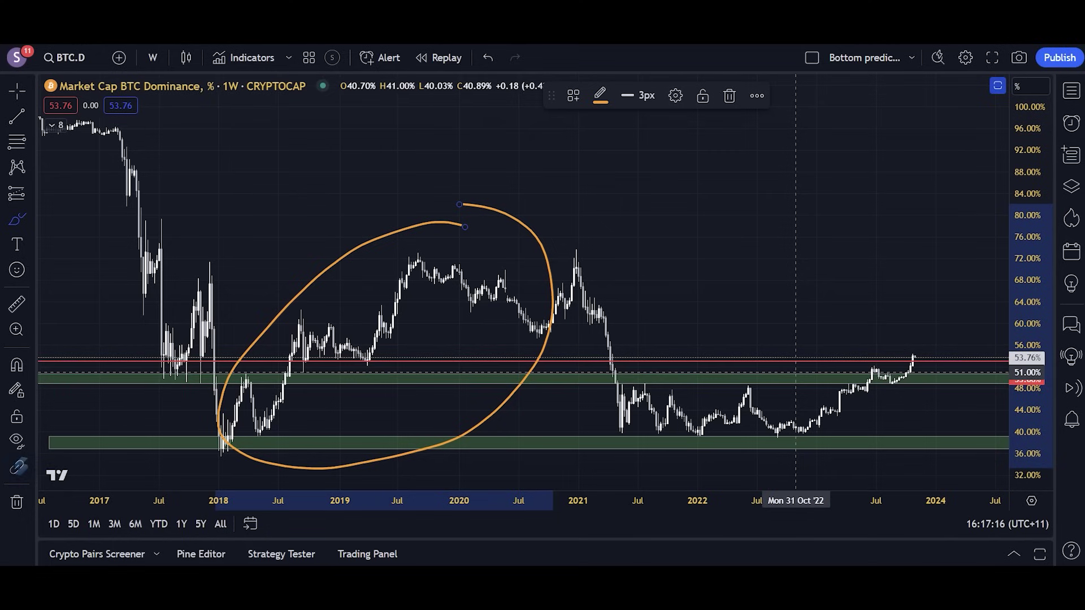
mouse_move(904, 321)
mouse_down()
mouse_move(780, 308)
mouse_move(681, 455)
mouse_move(955, 347)
mouse_move(846, 313)
mouse_up()
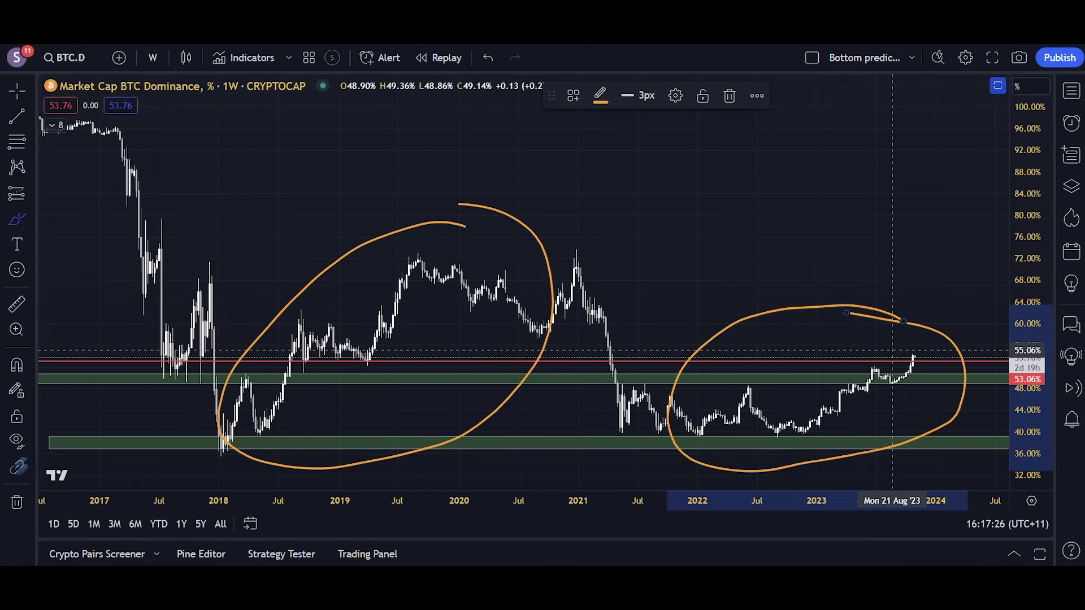
key(ctrl+z)
key(ctrl+z)
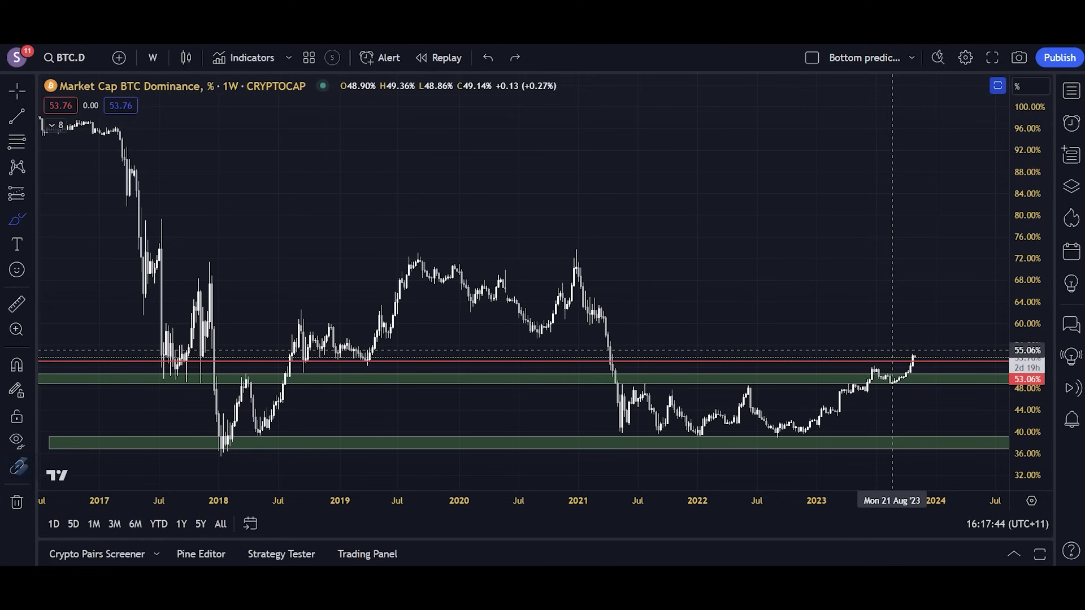
Step: Temporarily circle the 2017–2018 decline, the 2018–2019 climb and the 2022–2023 climb with the Brush, clearing every marking
mouse_move(148, 133)
mouse_down()
mouse_move(97, 412)
mouse_move(309, 425)
mouse_move(146, 135)
mouse_up()
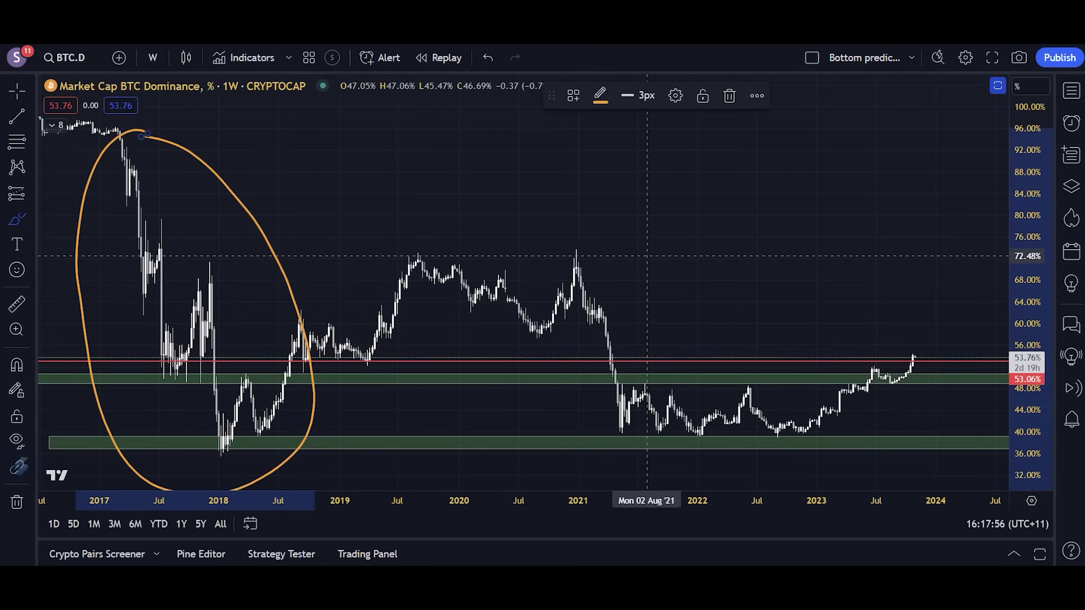
key(Delete)
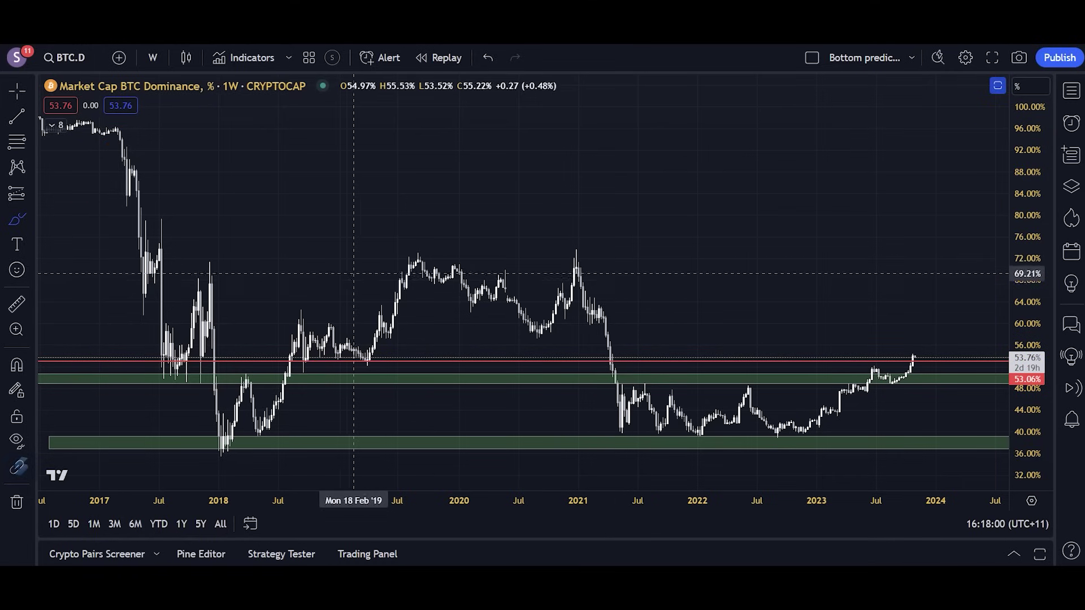
mouse_move(385, 226)
mouse_down()
mouse_move(363, 232)
mouse_move(237, 455)
mouse_move(468, 322)
mouse_move(371, 219)
mouse_up()
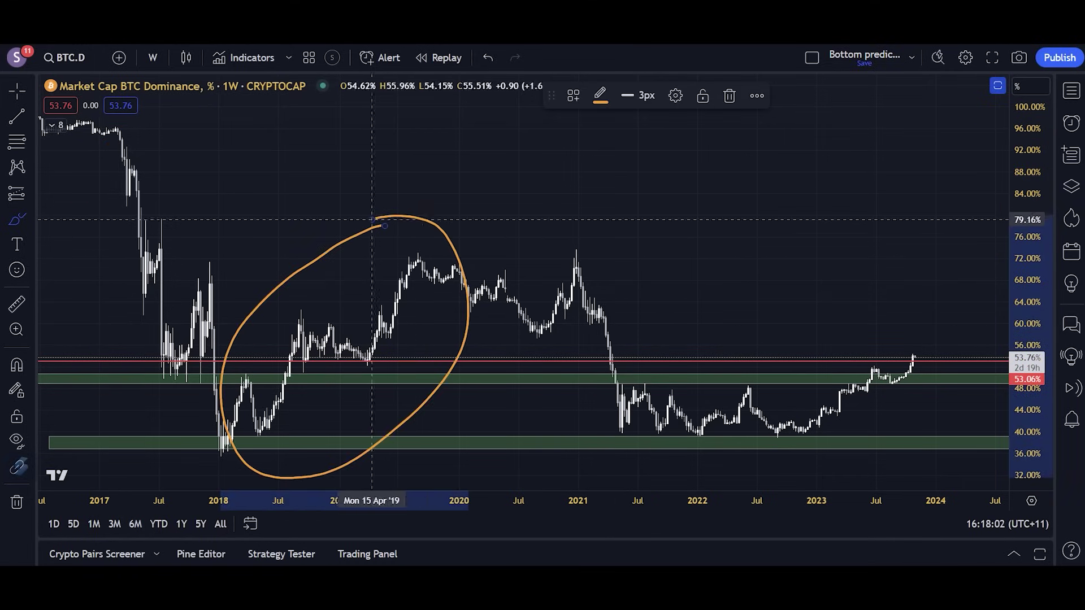
mouse_move(877, 334)
mouse_down()
mouse_move(753, 469)
mouse_move(913, 331)
mouse_up()
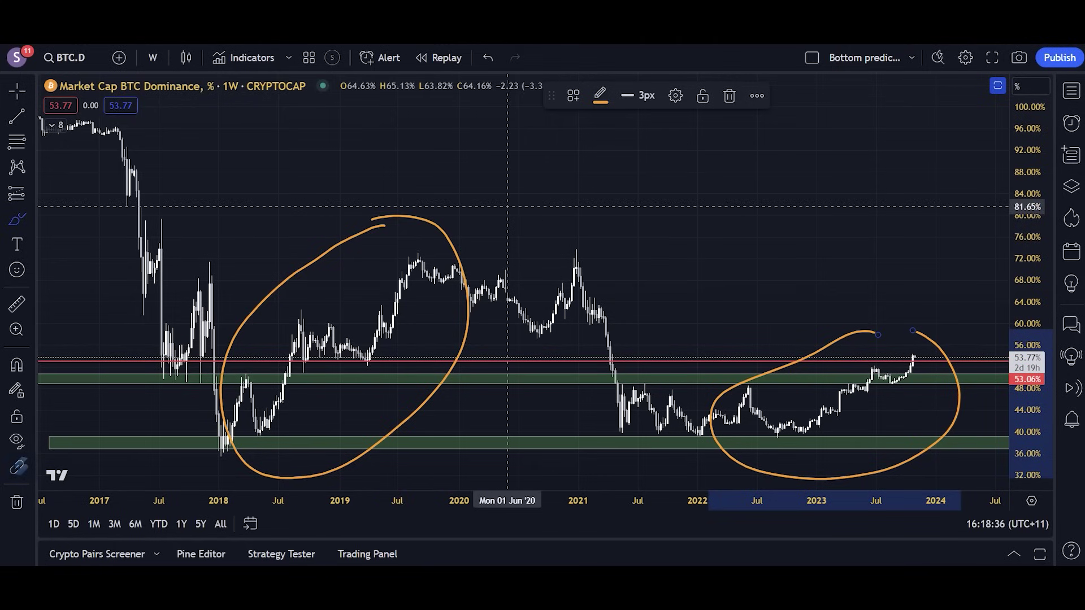
key(Delete)
key(ctrl+z)
key(ctrl+z)
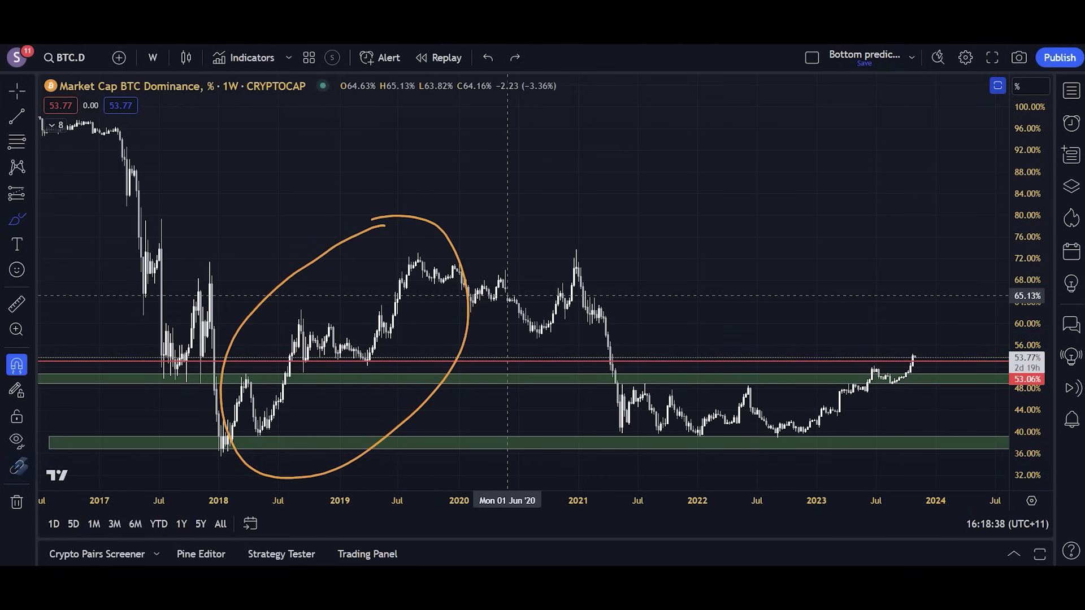
key(ctrl+z)
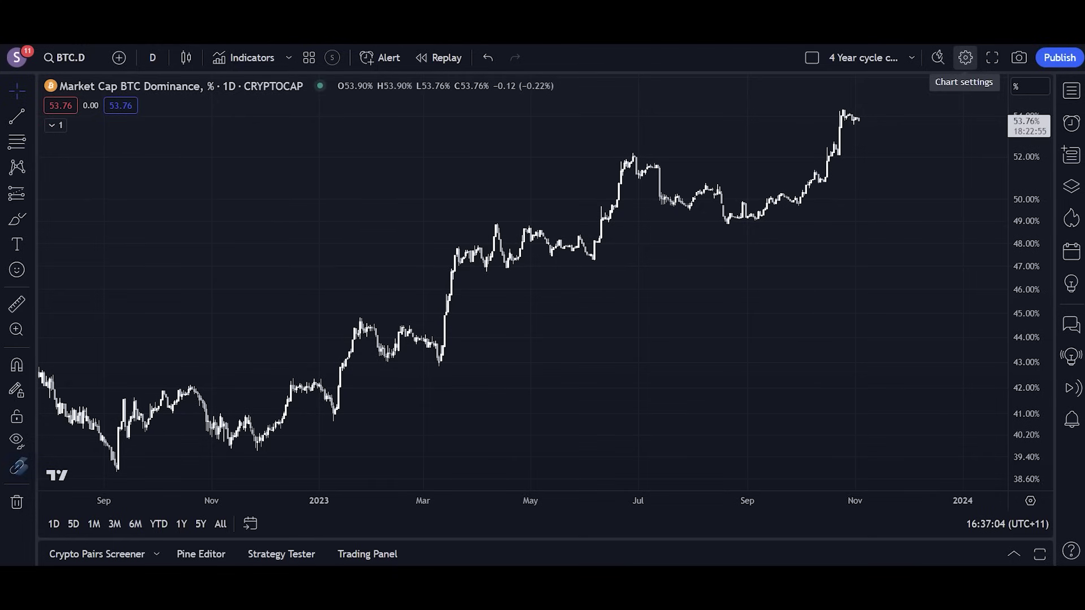
Step: Draw two descending trend lines above and below the late June to September 2023 consolidation on the daily BTC.D chart
click(17, 116)
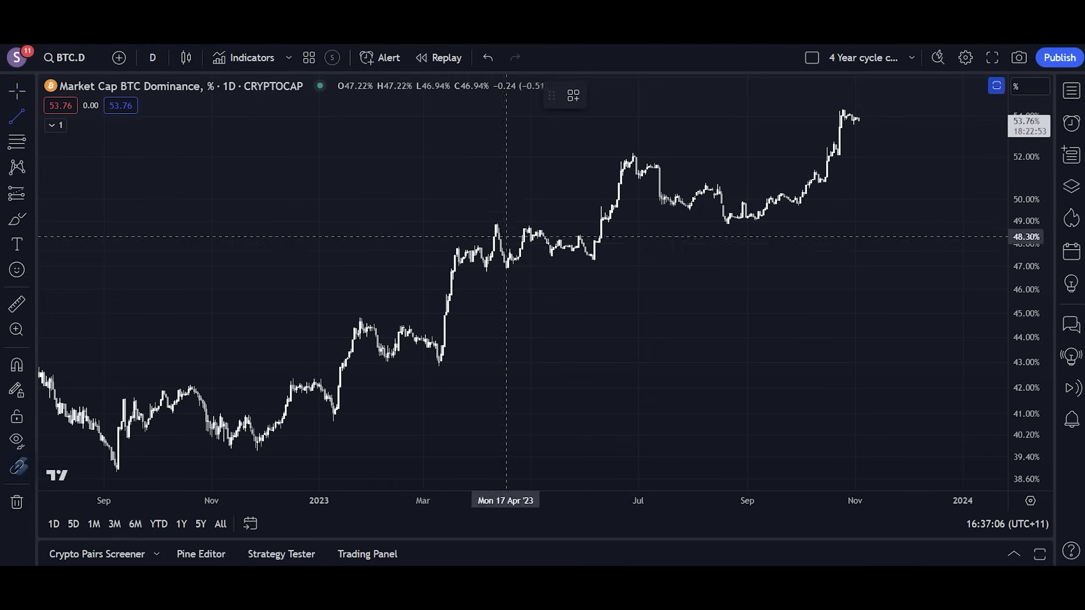
click(631, 153)
click(831, 227)
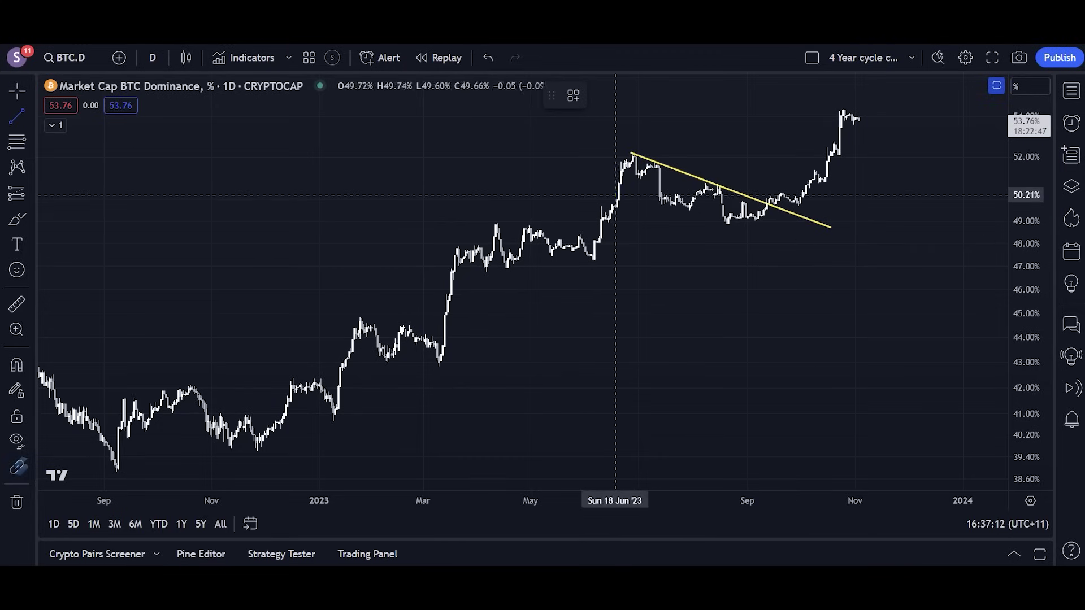
click(615, 196)
click(790, 239)
Step: Draw converging trend lines along the highs and lows of the April to June 2023 consolidation
drag(786, 248, 766, 247)
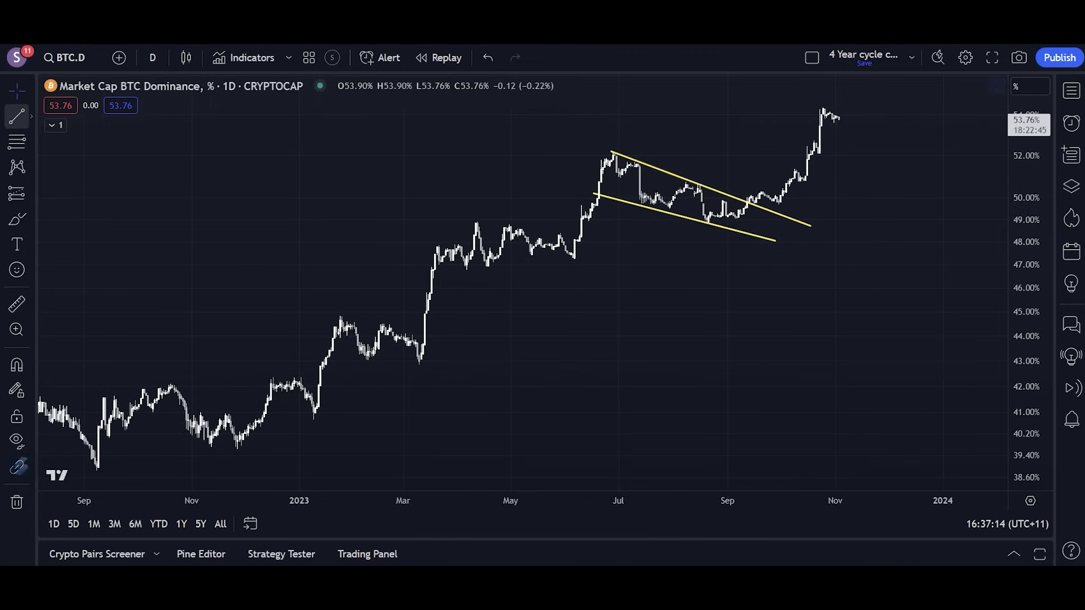
click(472, 223)
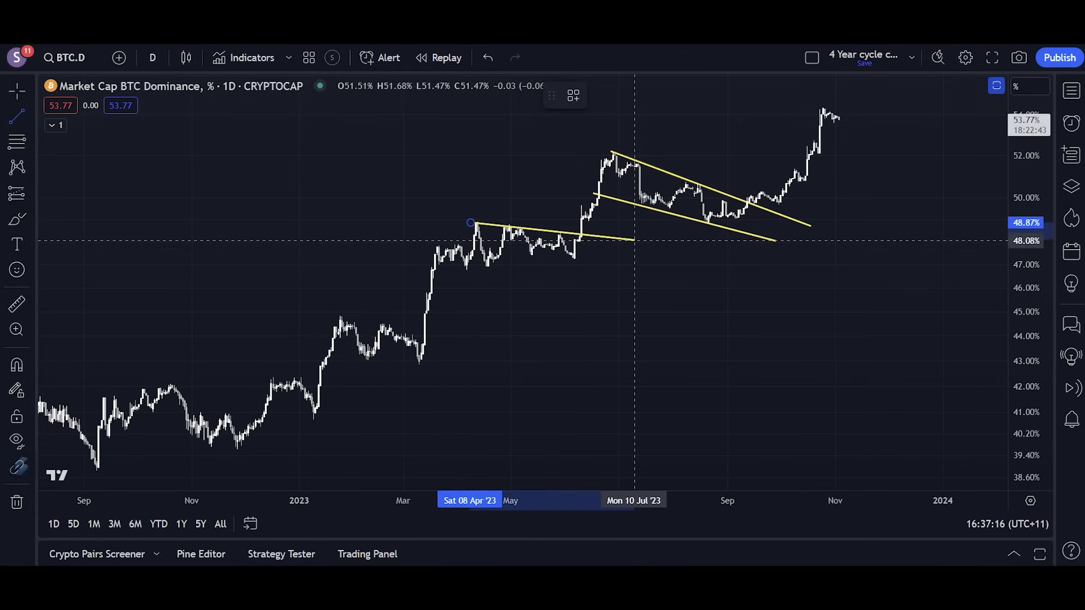
click(633, 238)
drag(627, 249, 567, 249)
click(16, 116)
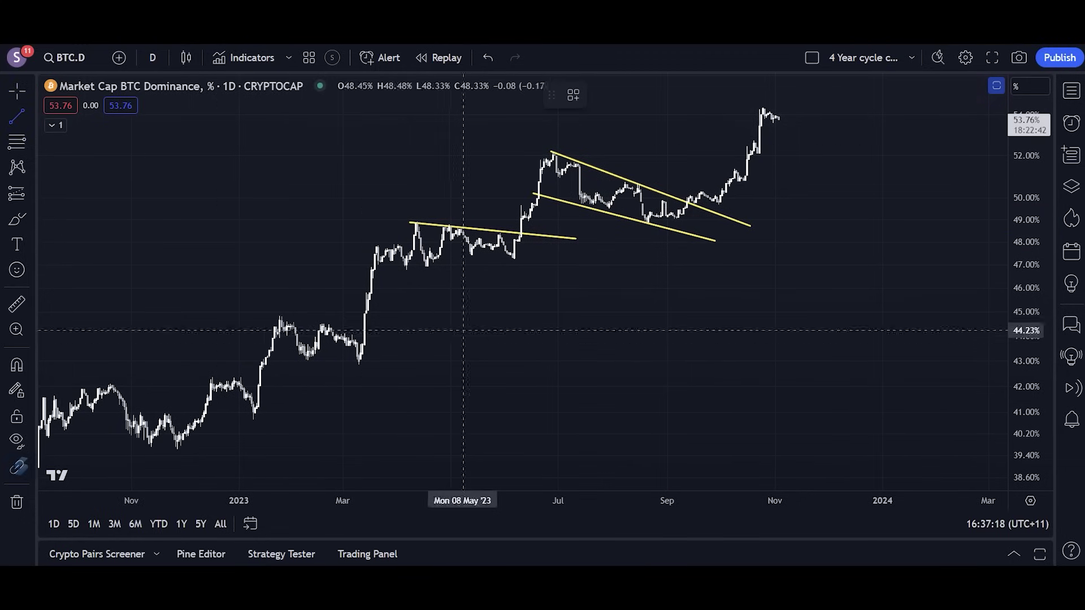
click(407, 269)
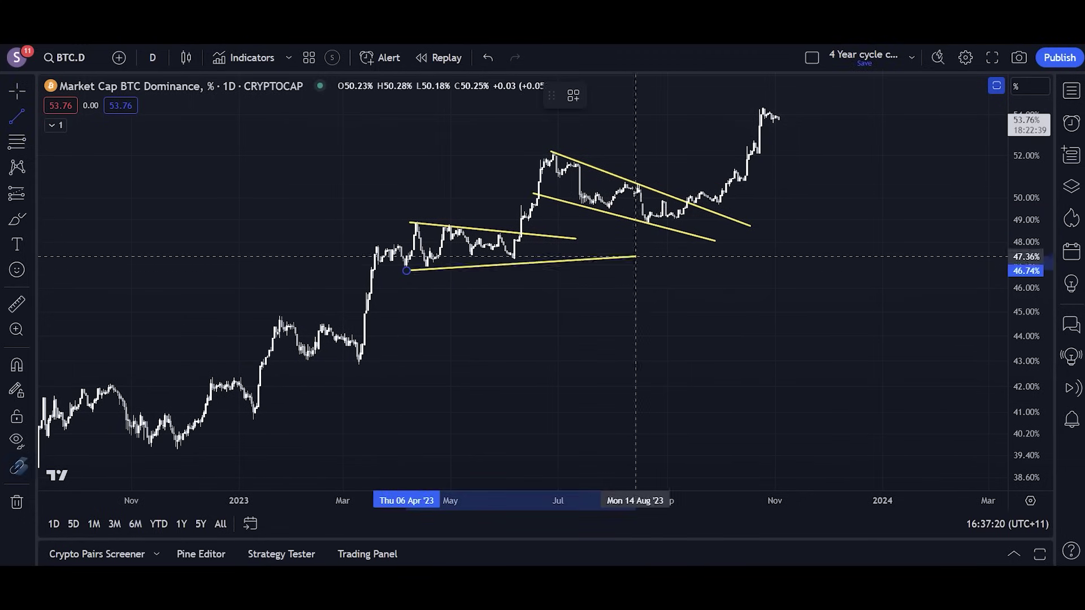
click(565, 253)
Step: Frame the late January to March 2023 pullback with two descending trend lines along its highs and lows
drag(558, 260, 741, 269)
key(alt+t)
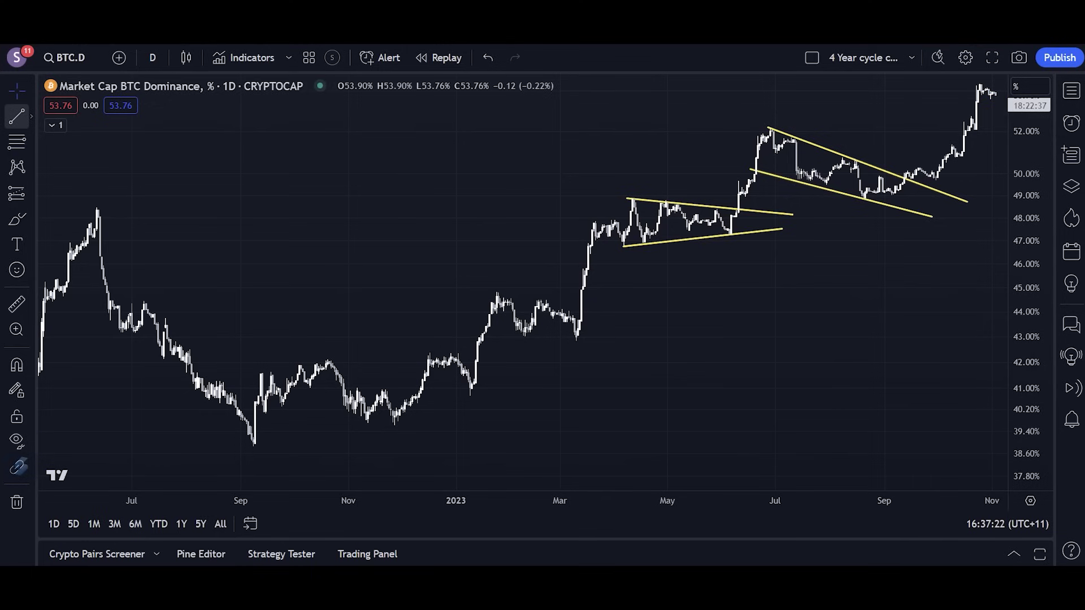
click(501, 287)
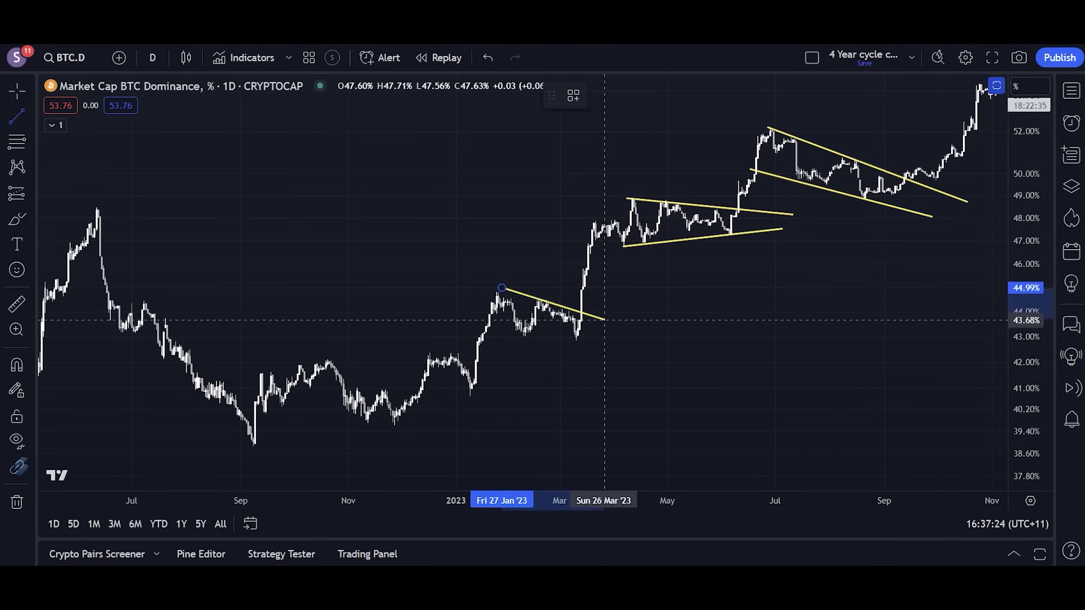
click(611, 320)
key(alt+t)
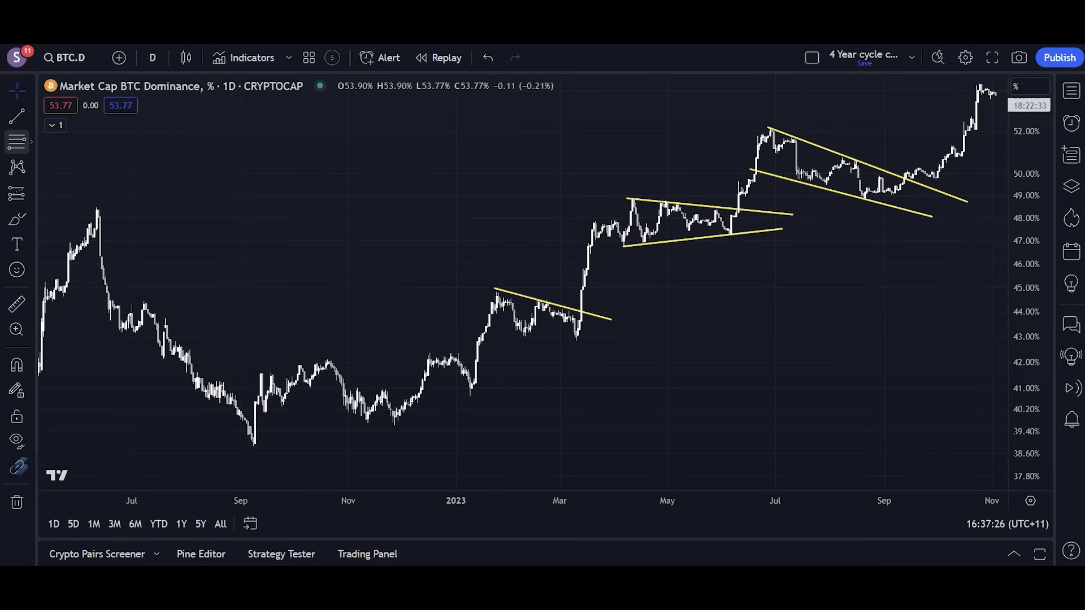
click(487, 329)
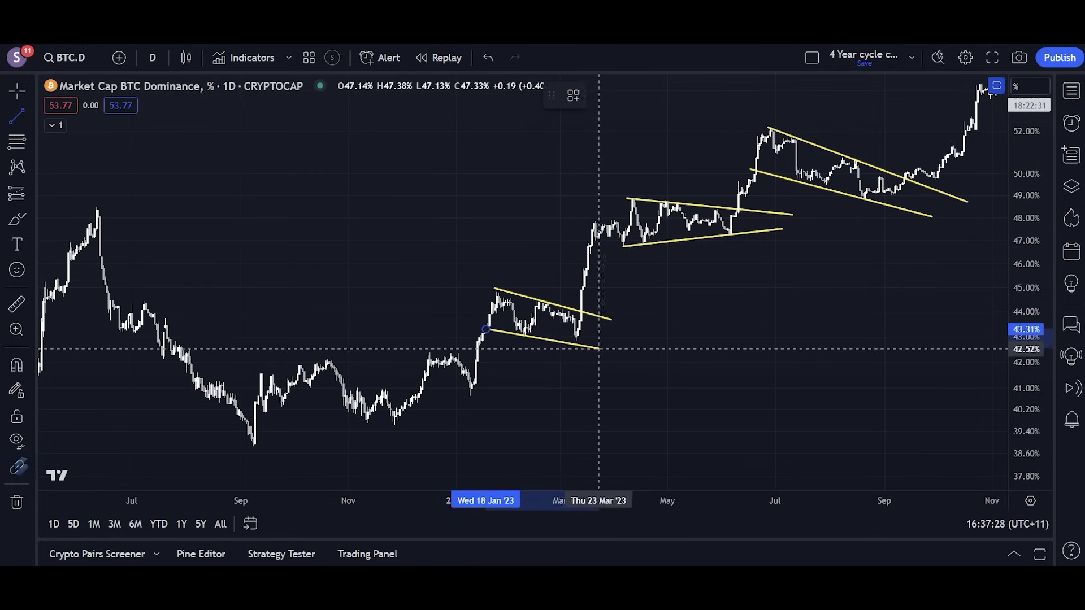
click(615, 347)
Step: Draw a trend line across the October 2022 to January 2023 highs and a rising one from the late November 2022 low
key(alt+t)
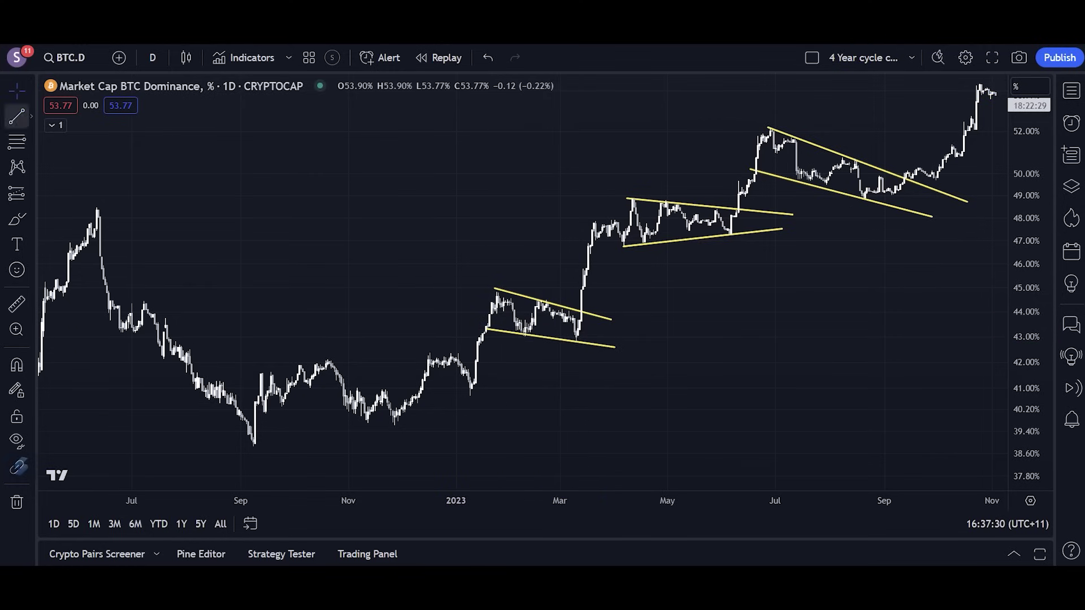
click(300, 363)
click(519, 348)
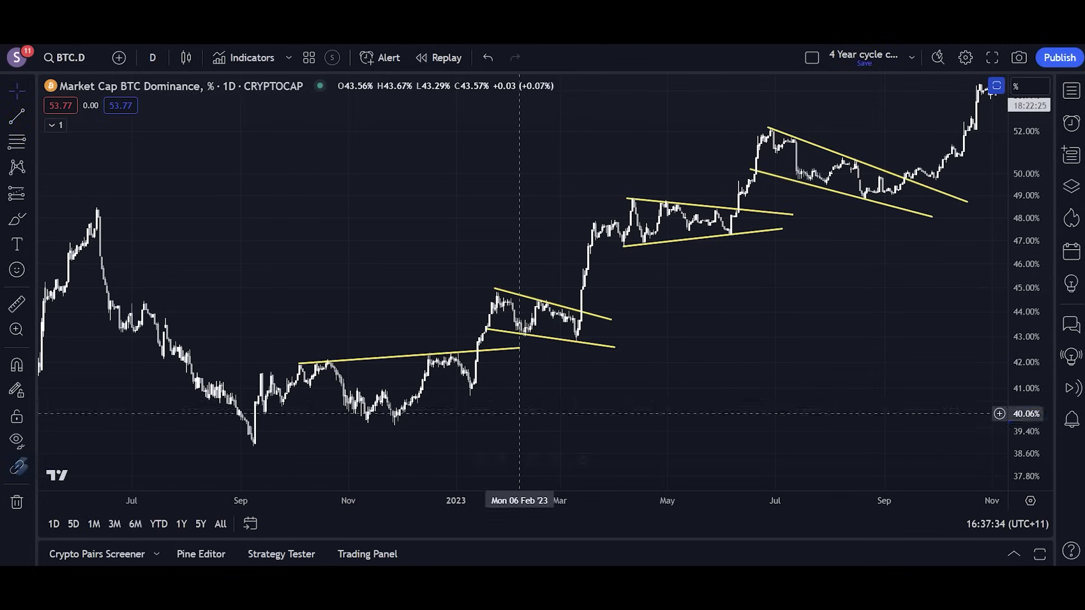
click(393, 425)
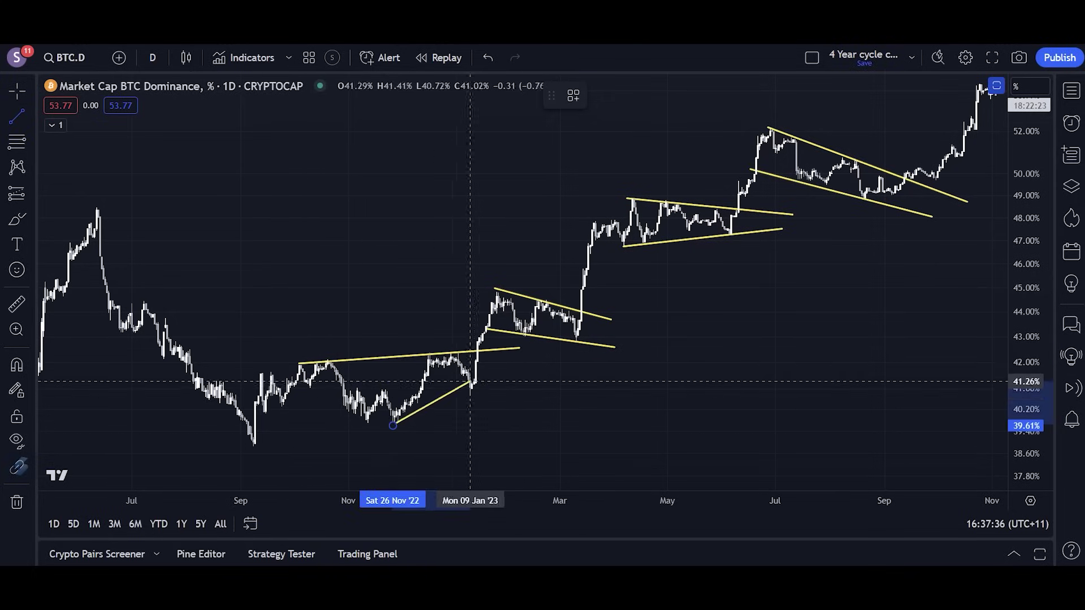
click(514, 380)
drag(466, 424, 446, 429)
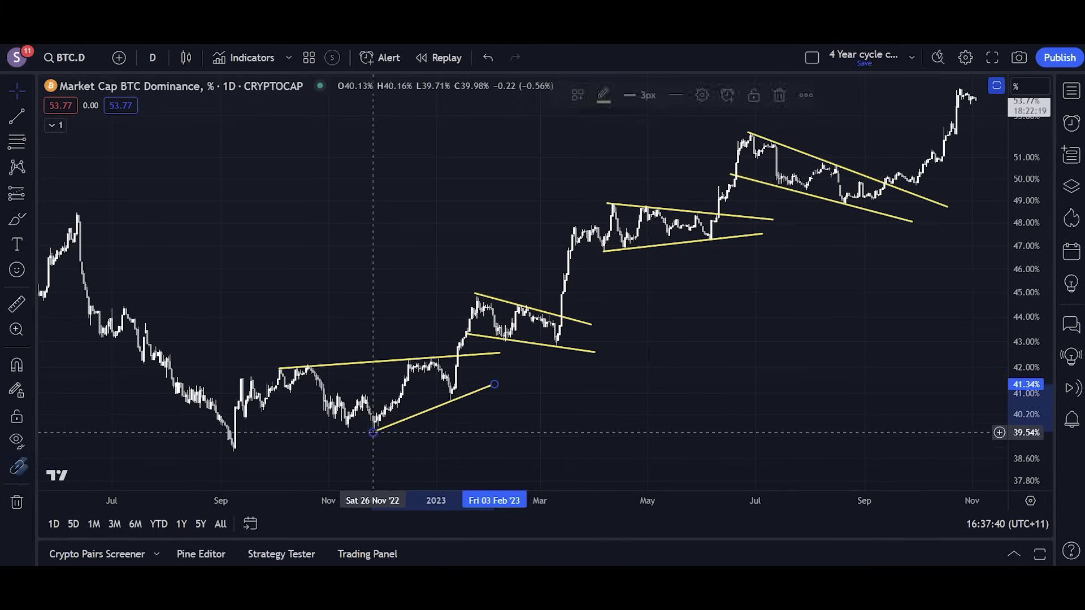
Step: Circle the October 2022 to January 2023 consolidation with a brush stroke and delete the mark
drag(402, 343, 312, 363)
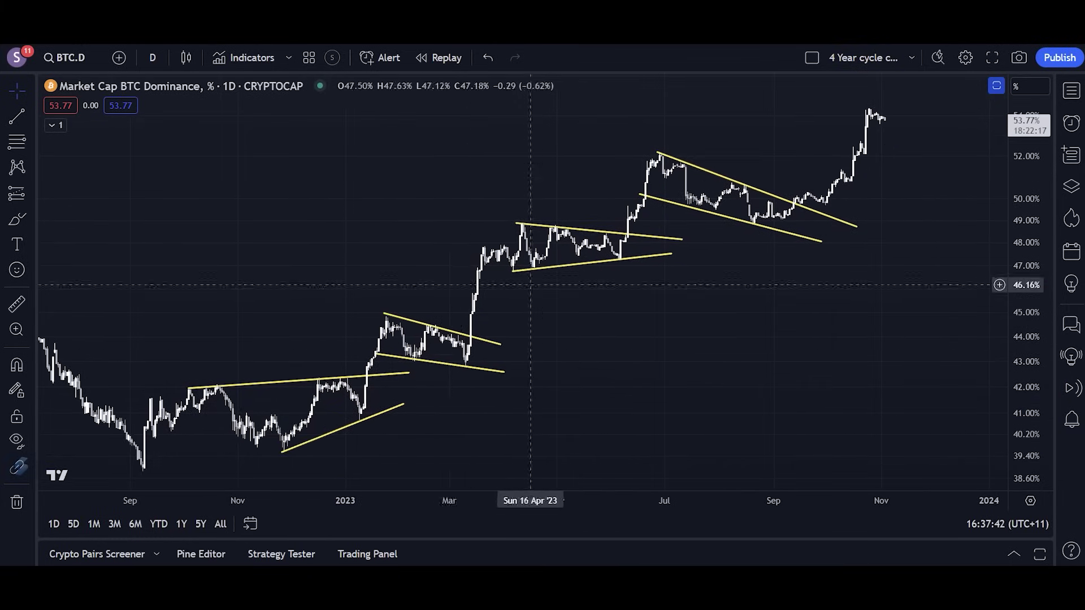
click(17, 219)
mouse_move(256, 344)
mouse_down()
mouse_move(215, 470)
mouse_move(179, 341)
mouse_up()
key(Delete)
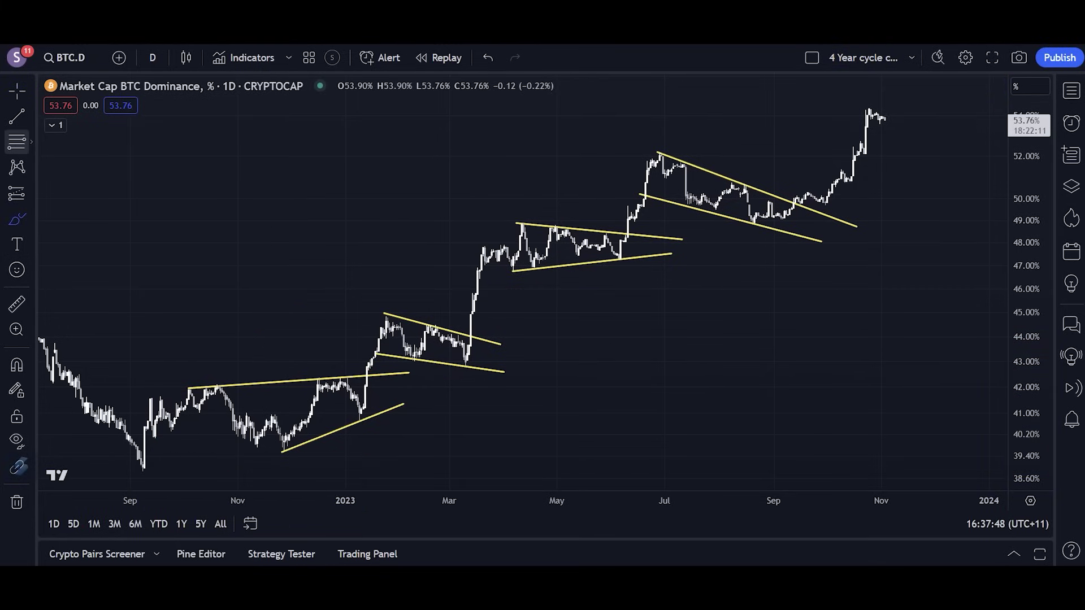
key(Escape)
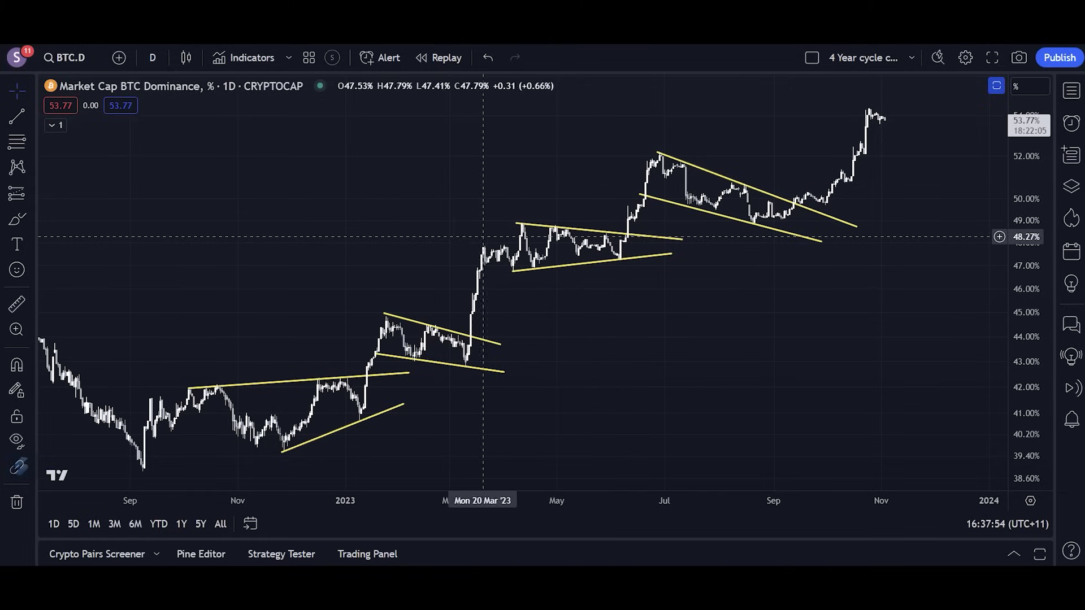
Step: Overlay the Bitcoin price in USD on the BTC.D chart as a comparison line
click(119, 57)
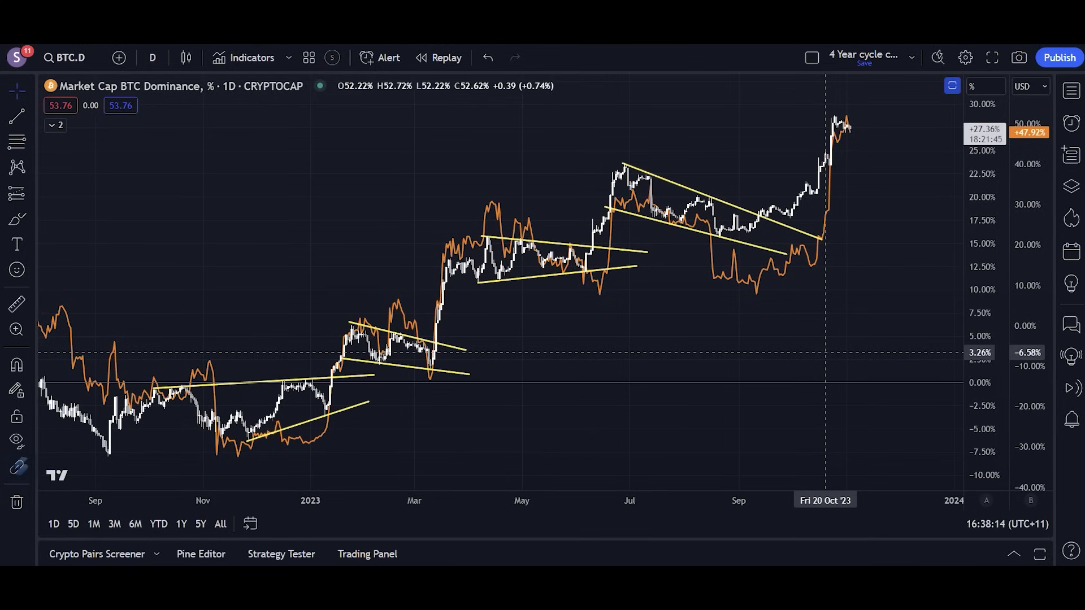
Step: Circle the mid-January 2023 breakout with the brush and delete the circle
click(16, 218)
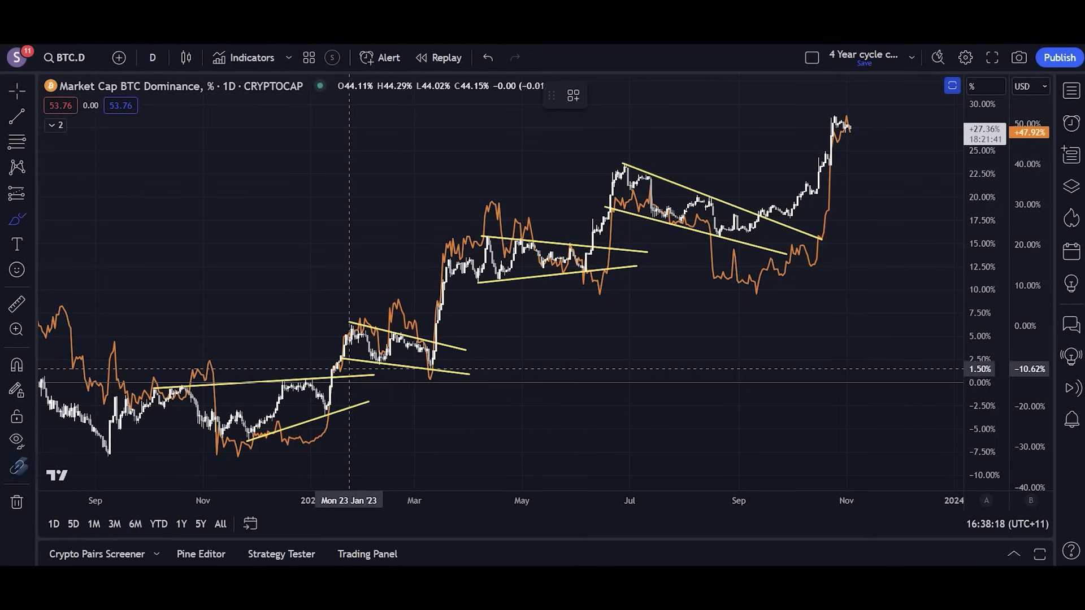
mouse_move(334, 368)
mouse_down()
mouse_move(311, 373)
mouse_move(339, 381)
mouse_move(336, 361)
mouse_up()
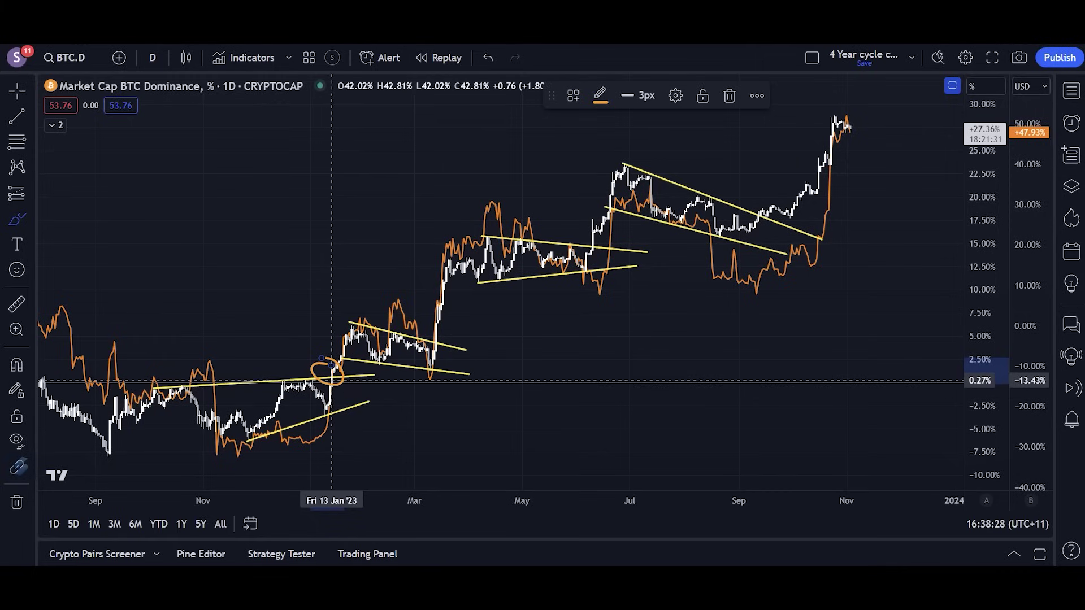
key(Delete)
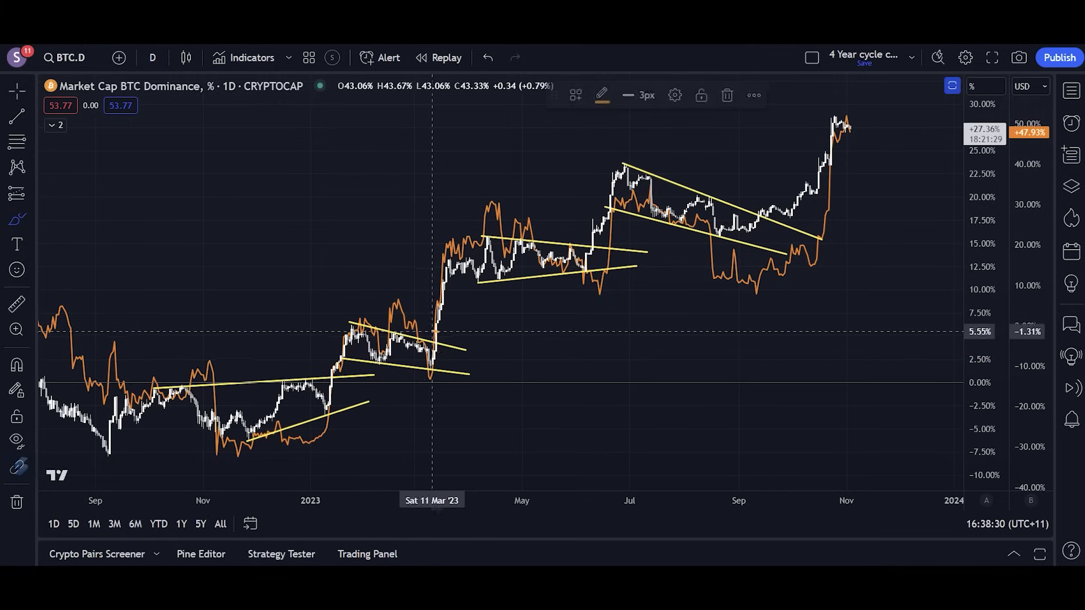
Step: Circle the March, June and September 2023 breakouts and trace Bitcoin's September to October rise, undoing these brush marks
drag(432, 334, 434, 333)
drag(606, 233, 607, 231)
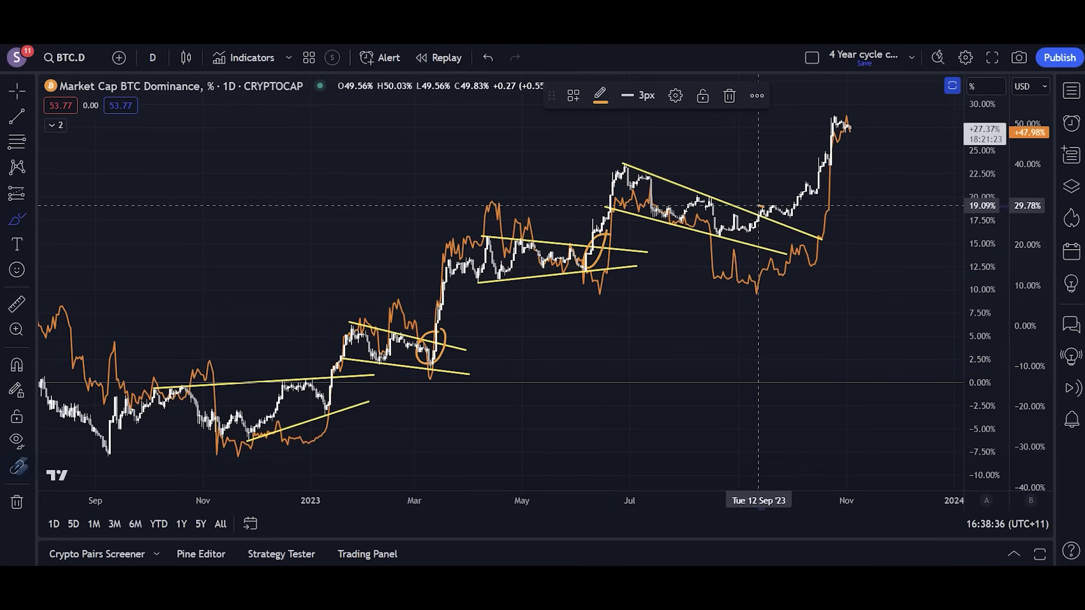
drag(758, 205, 762, 209)
mouse_move(757, 276)
mouse_down()
mouse_move(803, 246)
mouse_move(839, 160)
mouse_up()
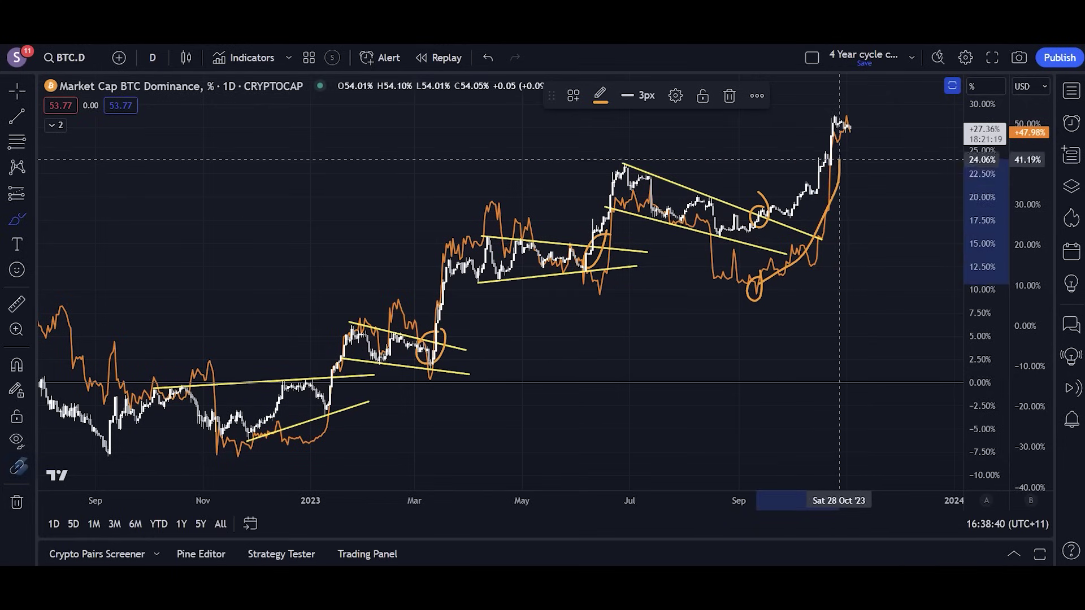
key(ctrl+z)
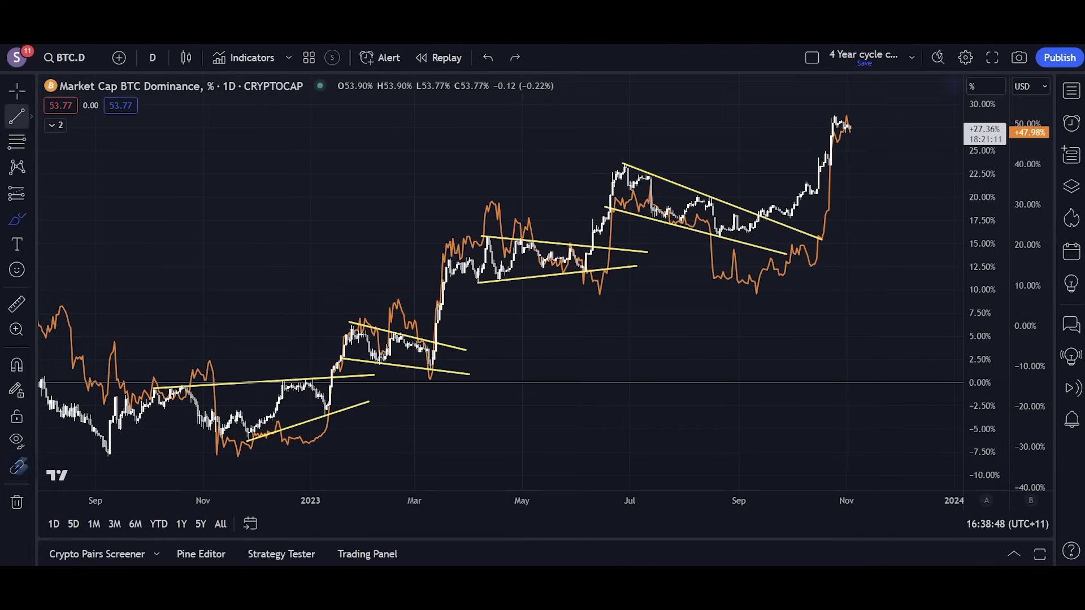
Step: Trace the October 2021 to January 2022 dominance decline and the 2022 Bitcoin price swings with brush strokes
click(17, 90)
mouse_move(229, 220)
mouse_down()
mouse_move(773, 208)
mouse_move(937, 243)
mouse_move(659, 249)
mouse_move(860, 236)
mouse_move(840, 271)
mouse_up()
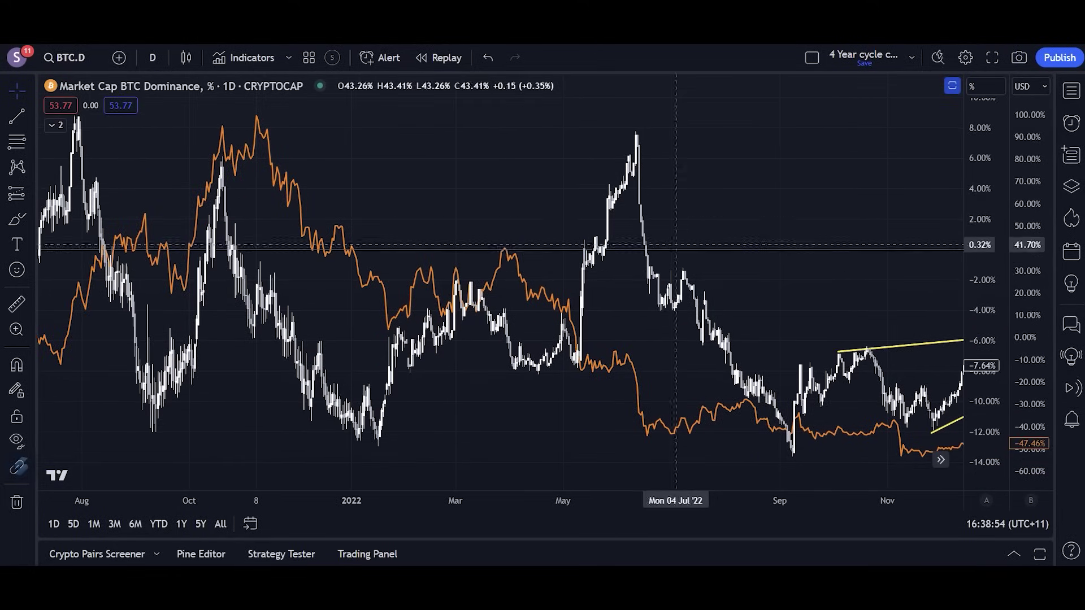
scroll(693, 229, right, 3)
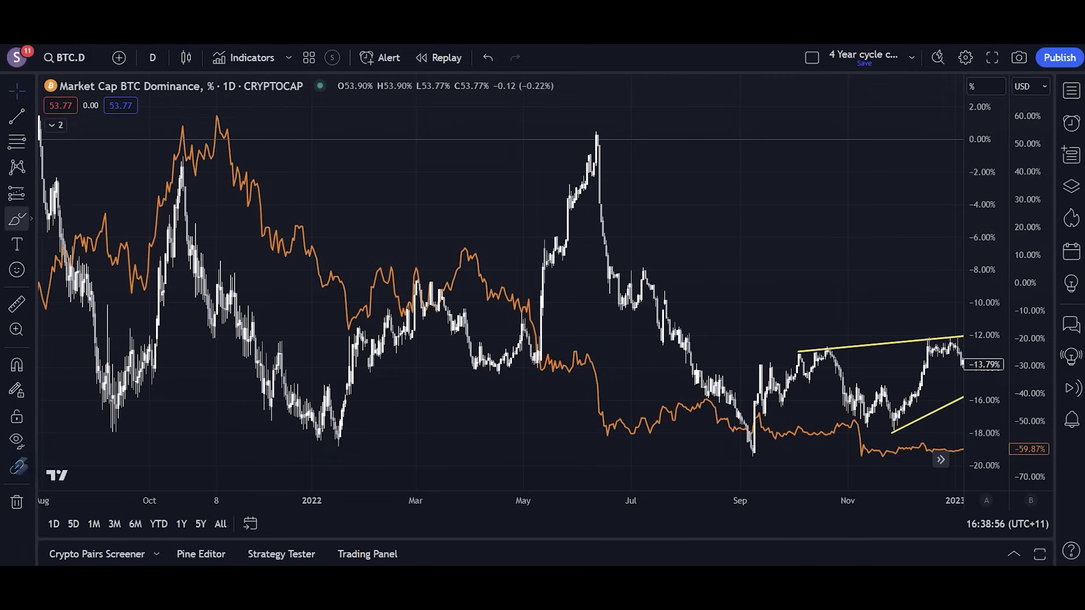
click(17, 219)
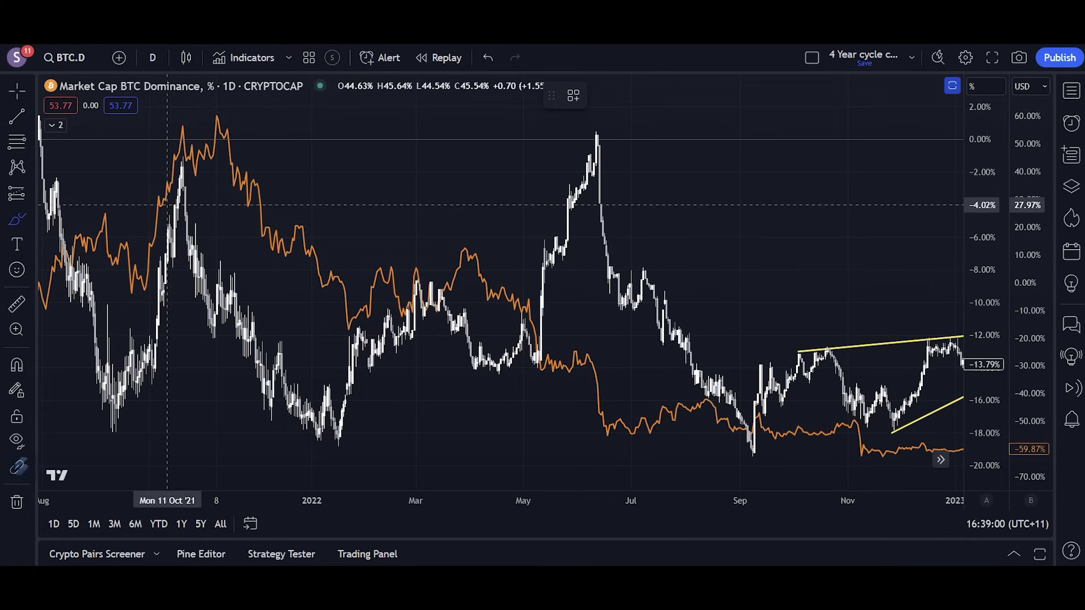
mouse_move(179, 160)
mouse_down()
mouse_move(175, 175)
mouse_move(192, 153)
mouse_move(176, 172)
mouse_move(230, 213)
mouse_move(319, 372)
mouse_move(346, 393)
mouse_up()
drag(353, 319, 439, 232)
mouse_move(551, 341)
mouse_down()
mouse_move(538, 368)
mouse_move(614, 136)
mouse_move(728, 448)
mouse_up()
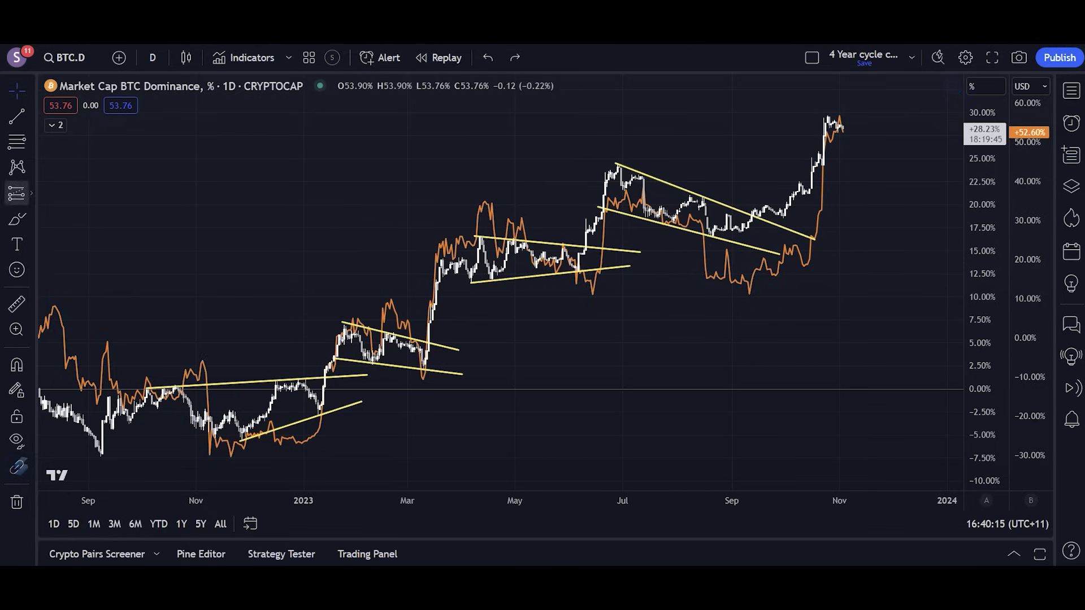
Step: Mark the April to June 2023 consolidation and trace its lower trend line with the brush, undoing the strokes
click(16, 219)
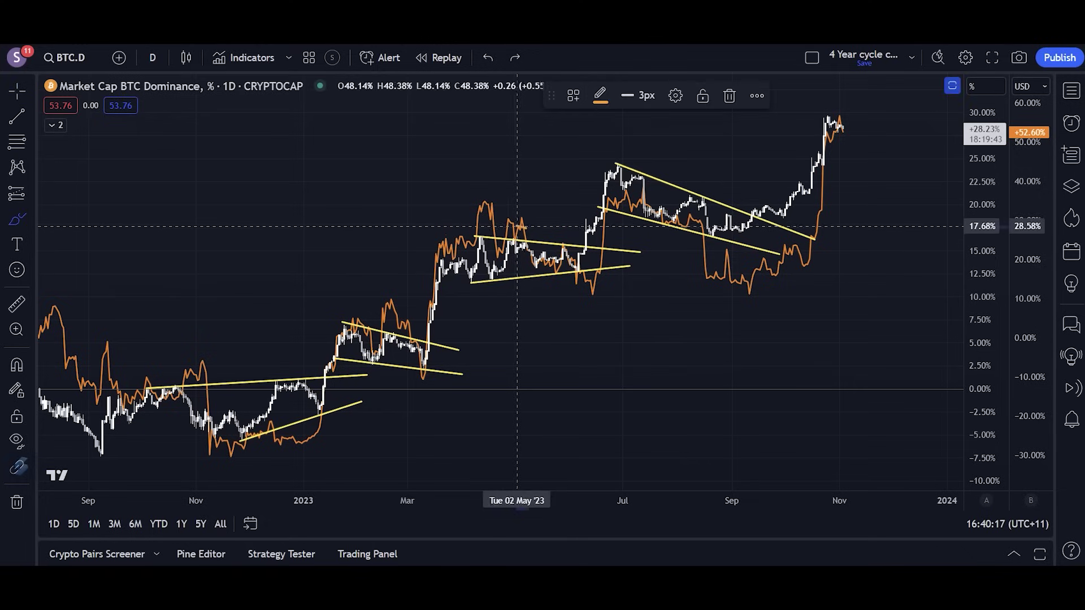
mouse_move(538, 221)
mouse_down()
mouse_move(475, 294)
mouse_move(599, 237)
mouse_move(524, 229)
mouse_up()
key(ctrl+z)
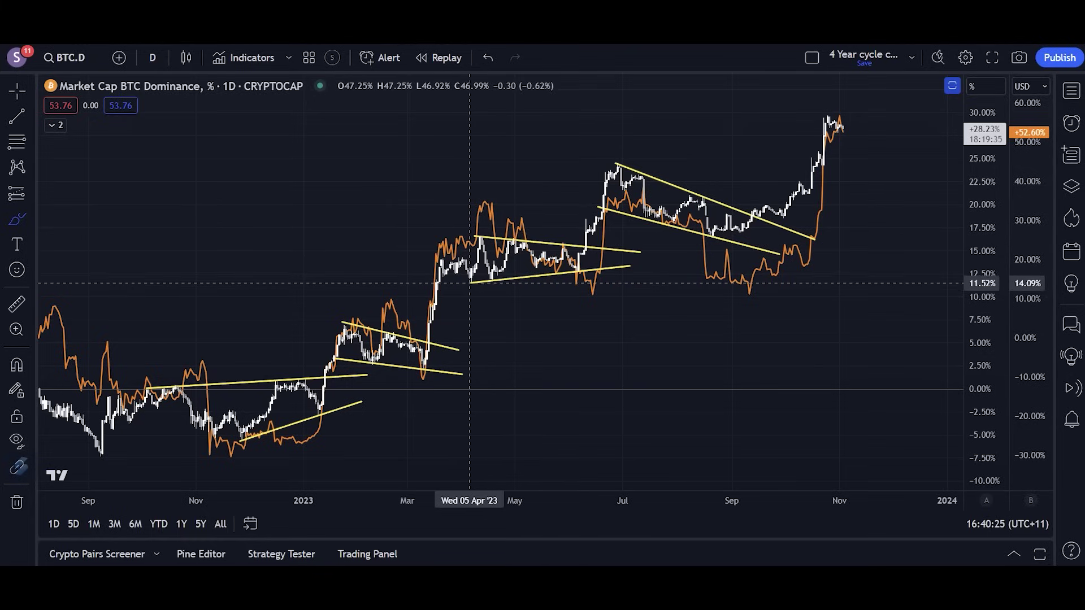
click(470, 282)
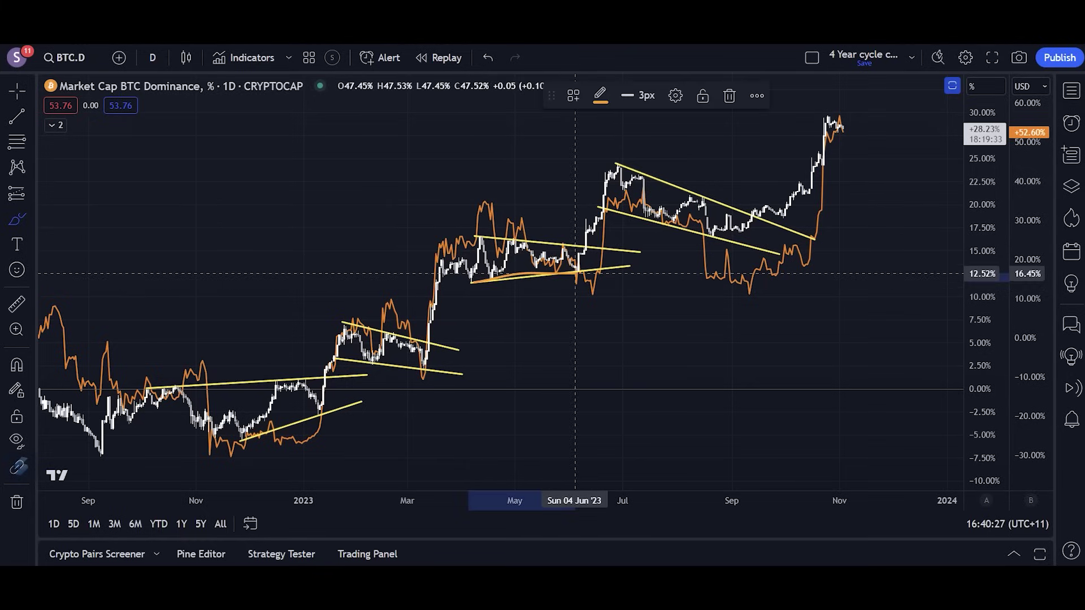
mouse_move(547, 240)
mouse_down()
mouse_move(608, 243)
mouse_move(601, 251)
mouse_up()
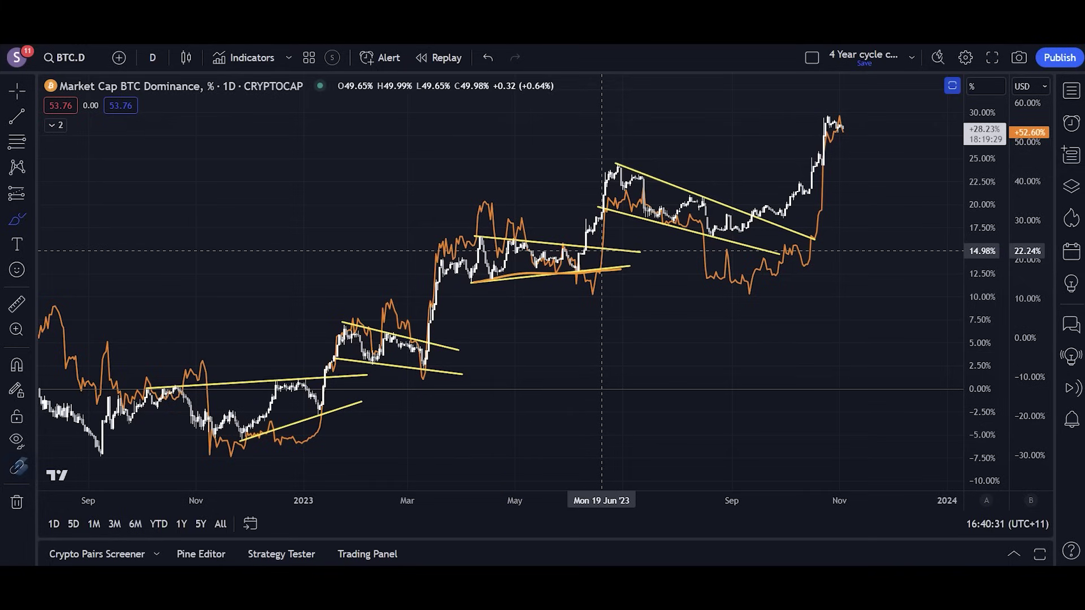
key(ctrl+z)
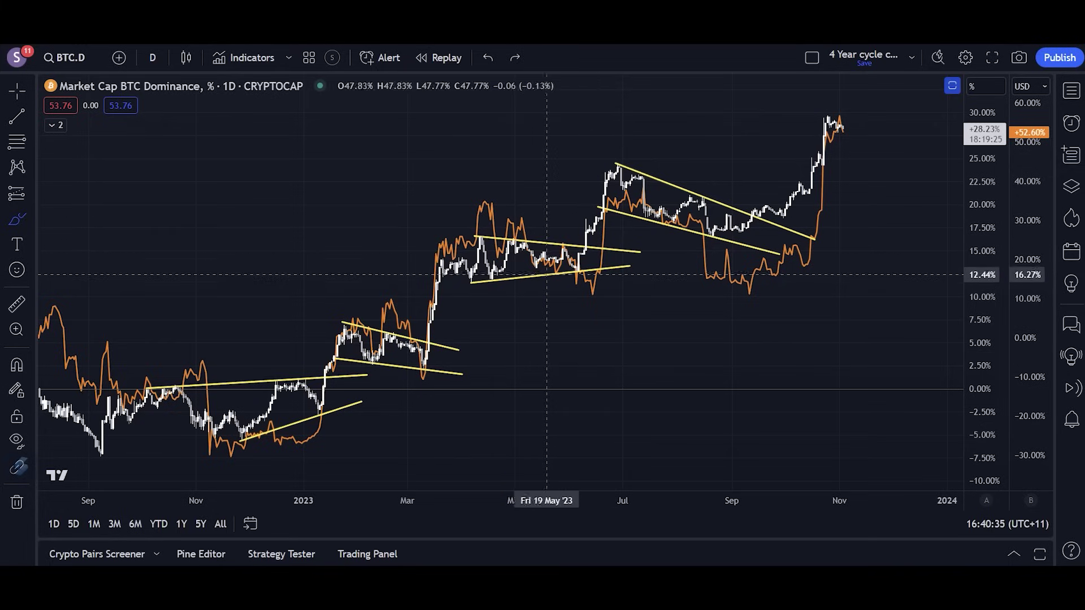
Step: Underline Bitcoin's mid-June 2023 low and circle the April to June consolidation, undoing both brush marks
drag(575, 294, 639, 295)
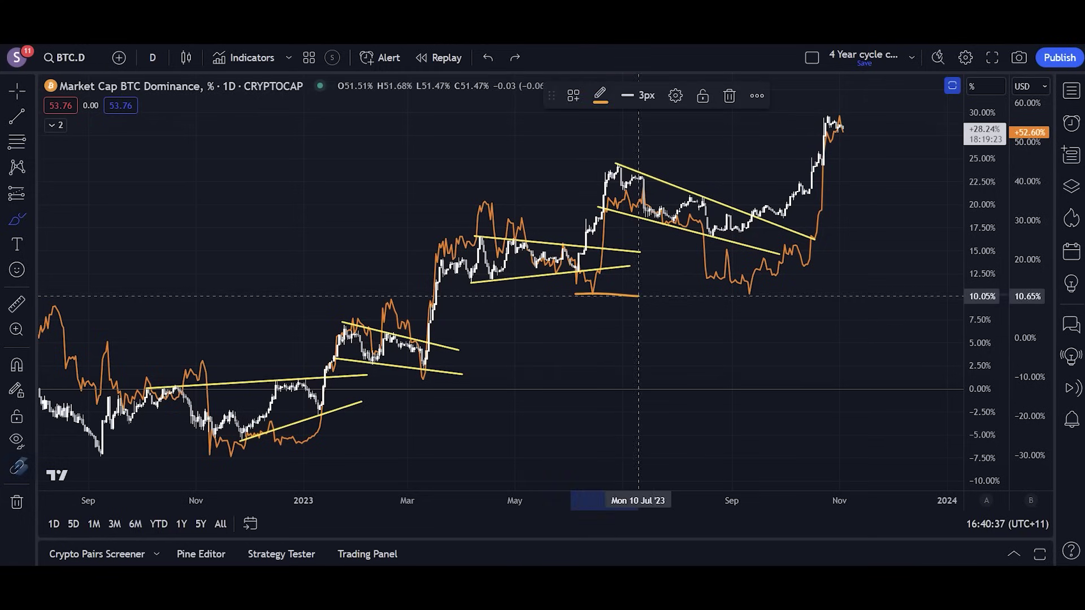
mouse_move(537, 237)
mouse_down()
mouse_move(459, 279)
mouse_move(511, 225)
mouse_up()
key(ctrl+z)
key(ctrl+y)
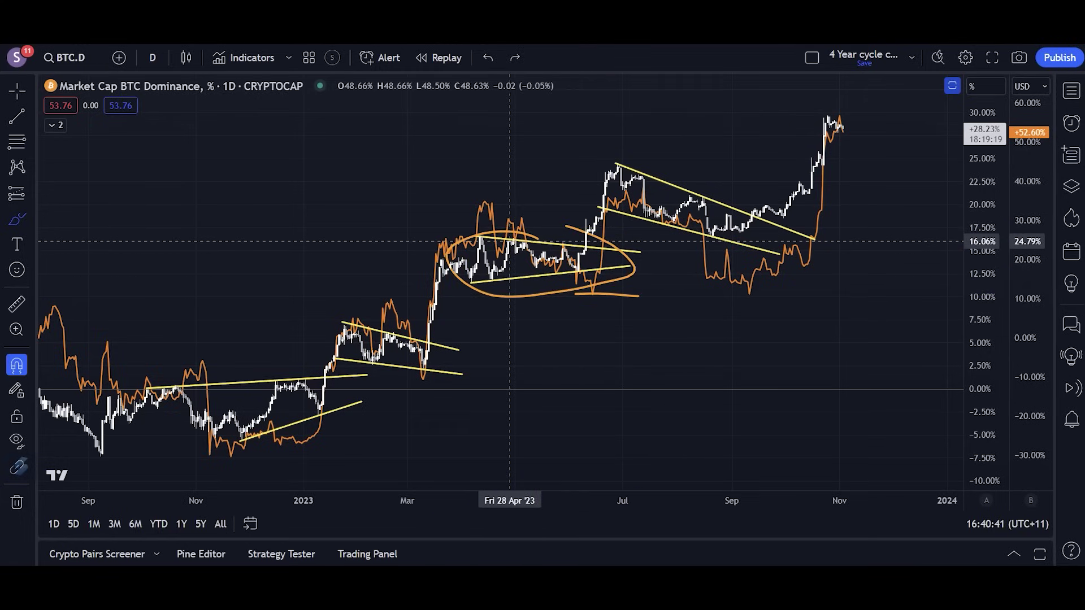
key(ctrl+z)
key(ctrl+z)
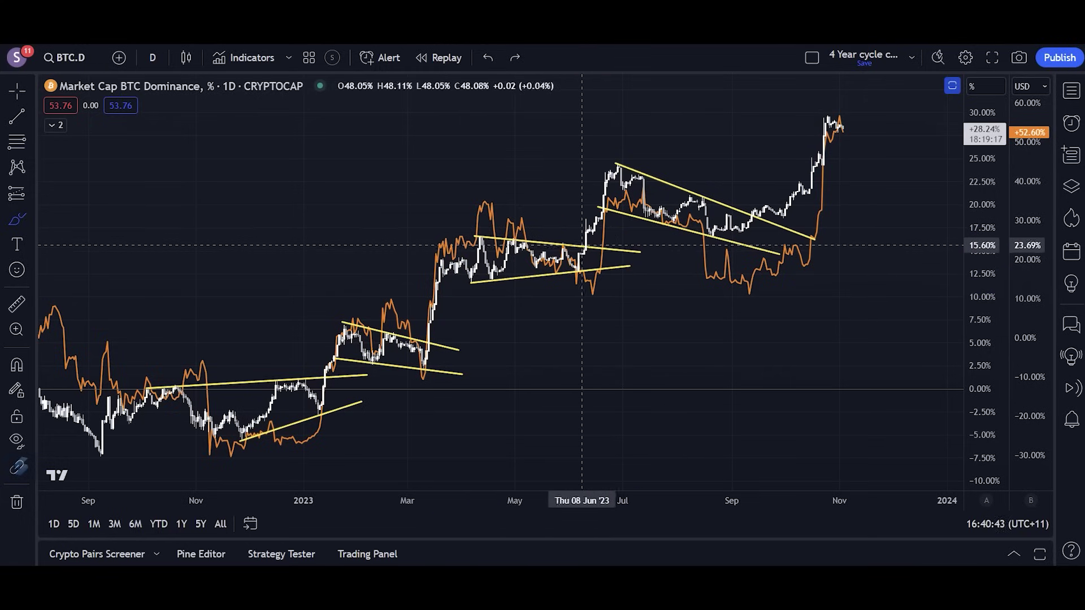
Step: Circle the early June 2023 dominance breakout, undo the circle and return to the cross cursor
drag(591, 237, 569, 244)
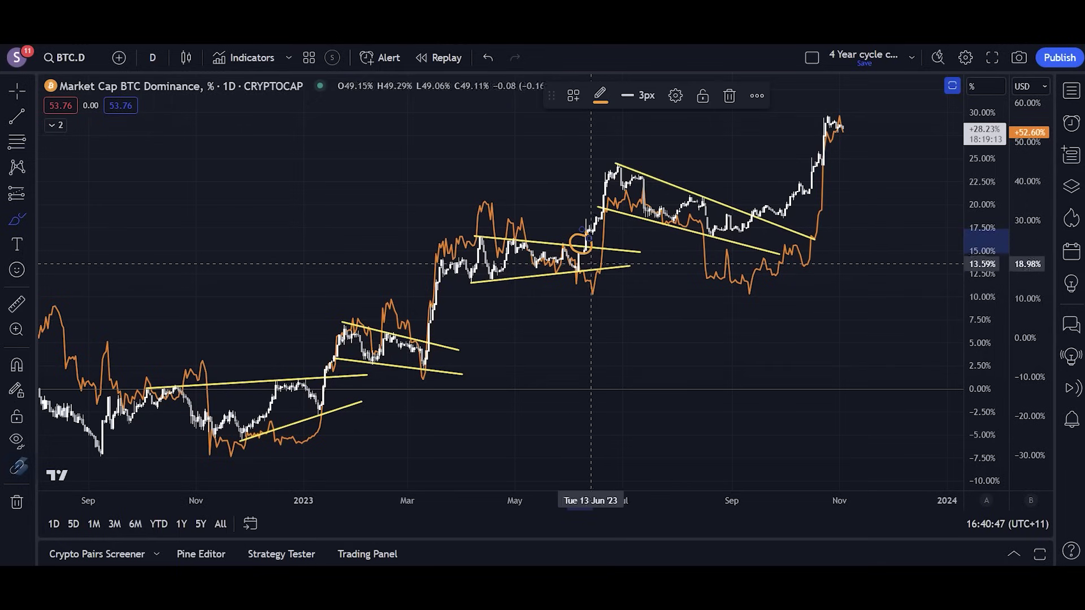
key(ctrl+z)
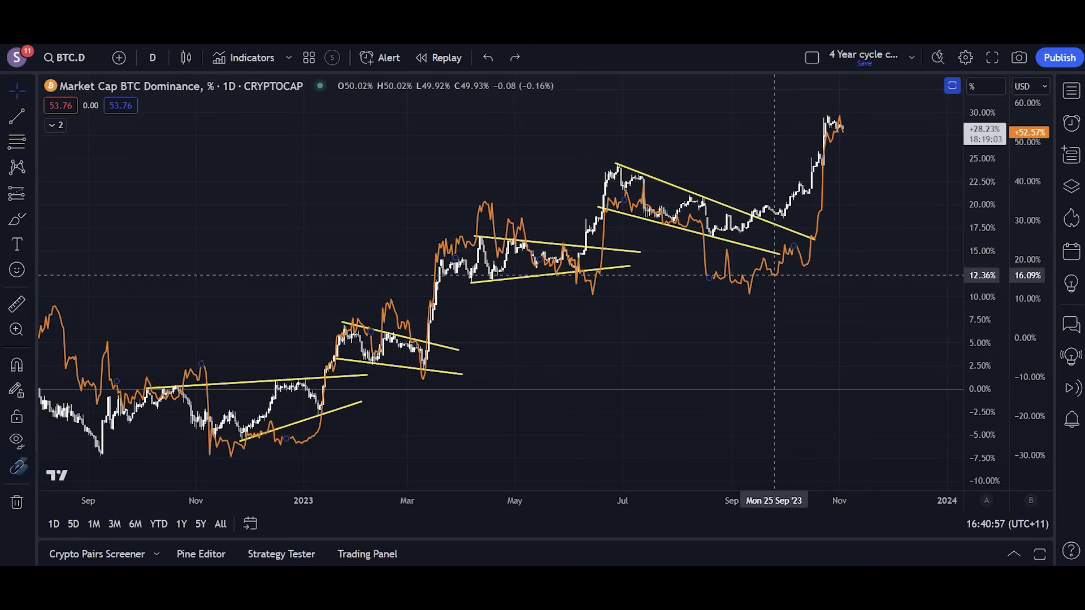
click(30, 92)
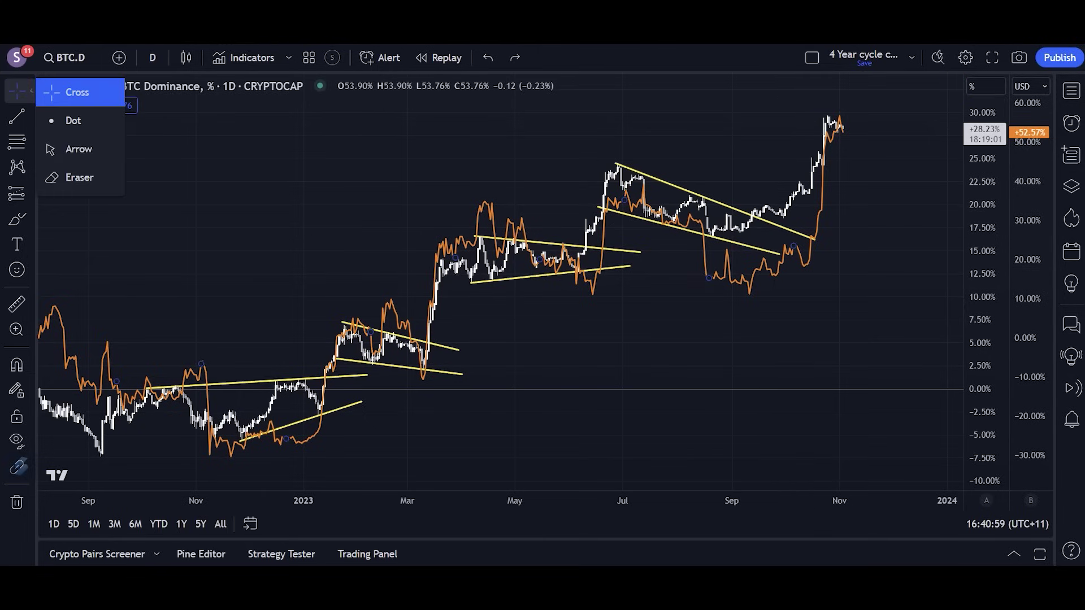
click(51, 89)
Step: Switch the chart to the 4-hour timeframe, framing the mid-October to early November 2023 price action
scroll(689, 225, up, 8)
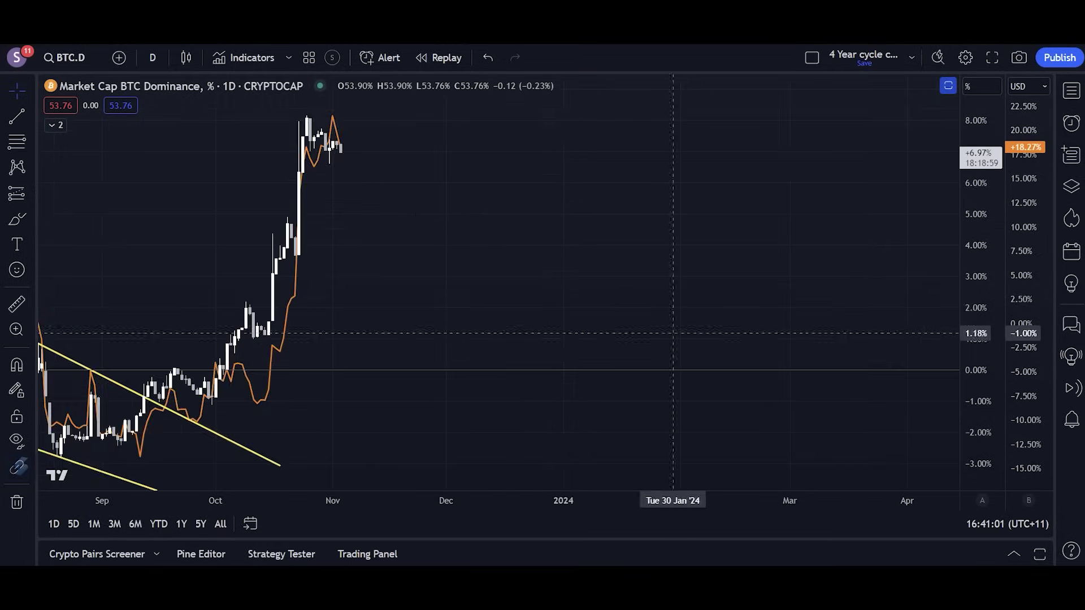
scroll(861, 338, up, 2)
scroll(605, 338, up, 2)
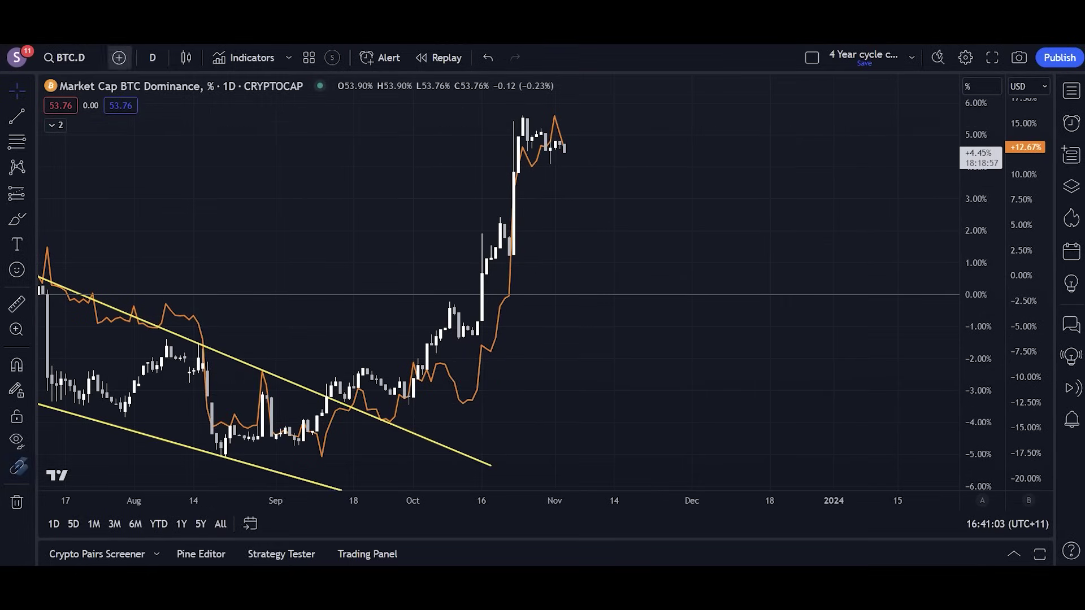
click(152, 57)
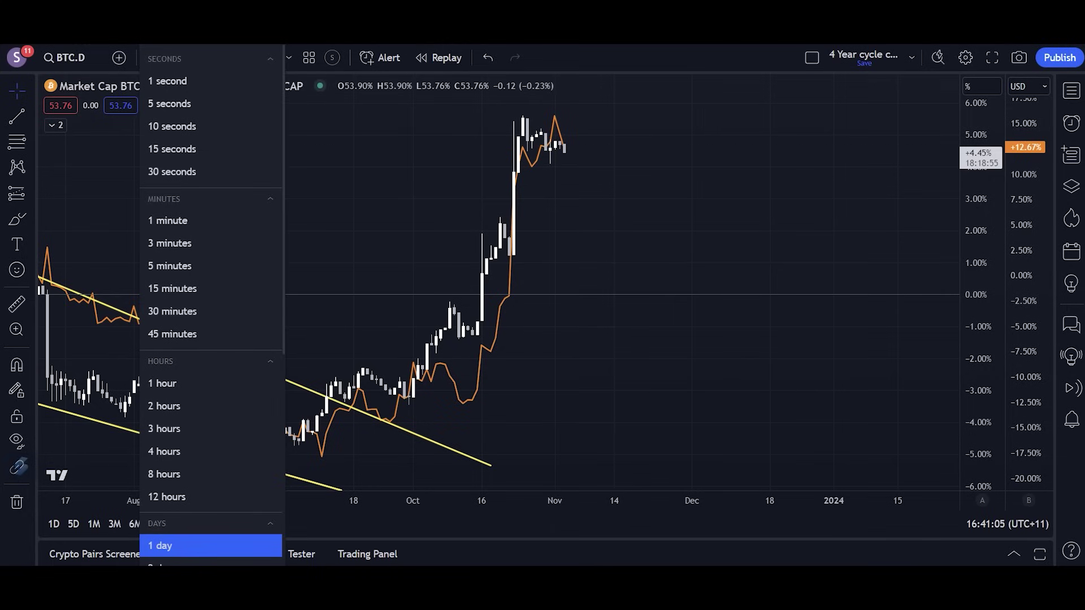
click(263, 451)
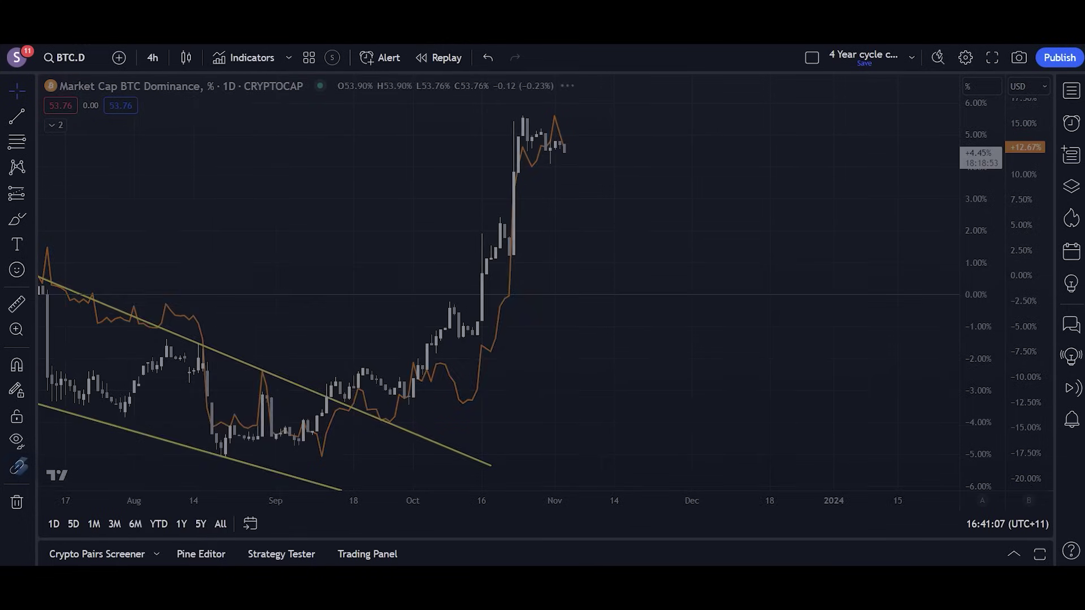
drag(707, 254, 810, 254)
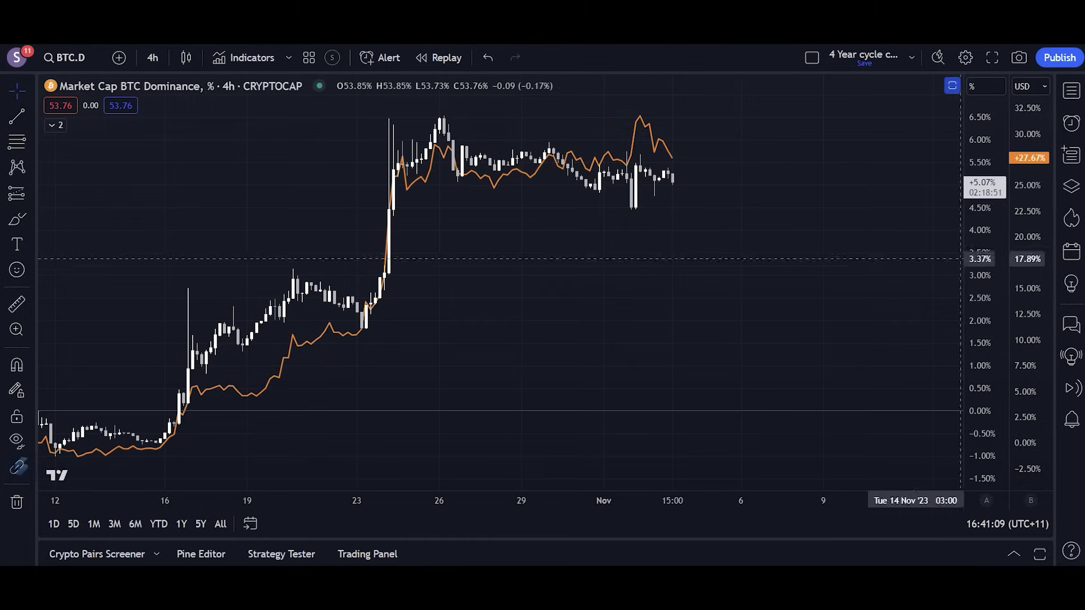
Step: Set the price scales of both the Bitcoin overlay and BTC.D to logarithmic
right_click(1029, 243)
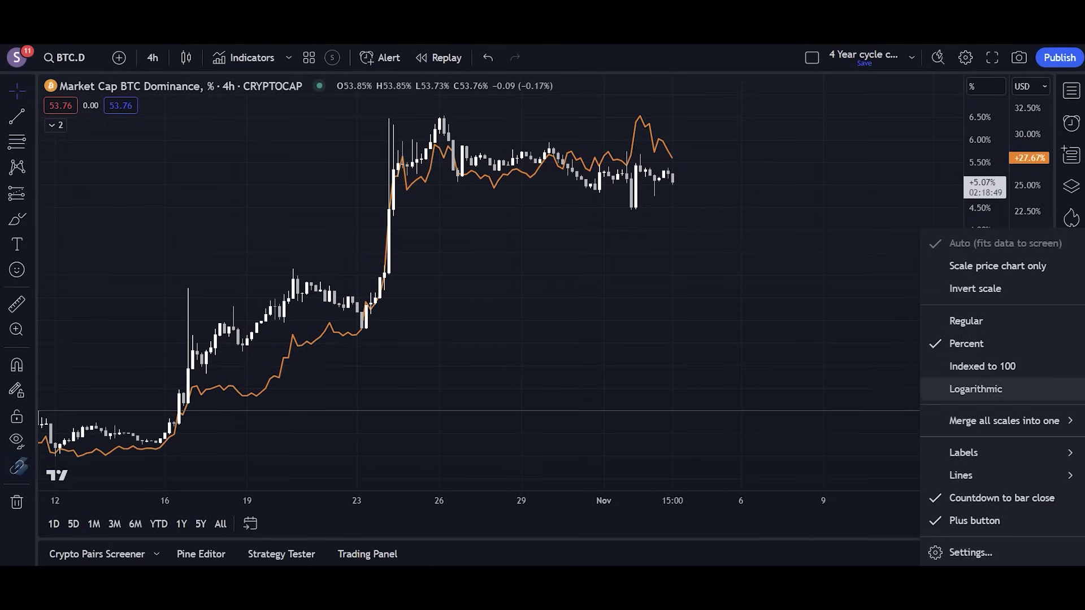
click(976, 388)
right_click(991, 215)
click(976, 388)
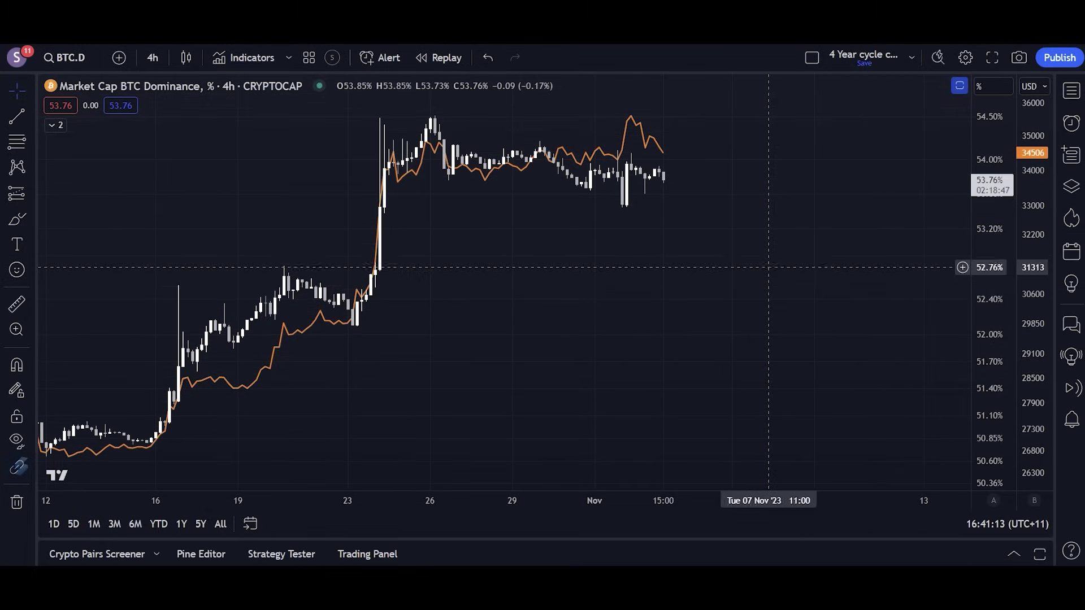
Step: Circle the sideways range from 24 October to early November 2023 with the brush and delete the circle
drag(853, 270, 787, 316)
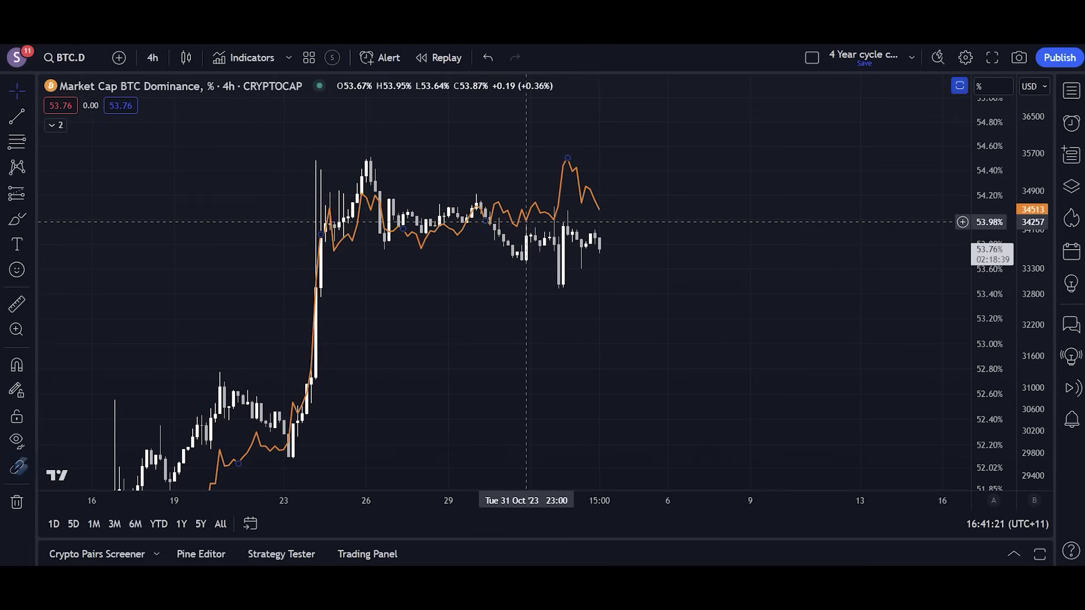
click(17, 219)
mouse_move(478, 176)
mouse_down()
mouse_move(435, 165)
mouse_move(682, 234)
mouse_move(285, 174)
mouse_up()
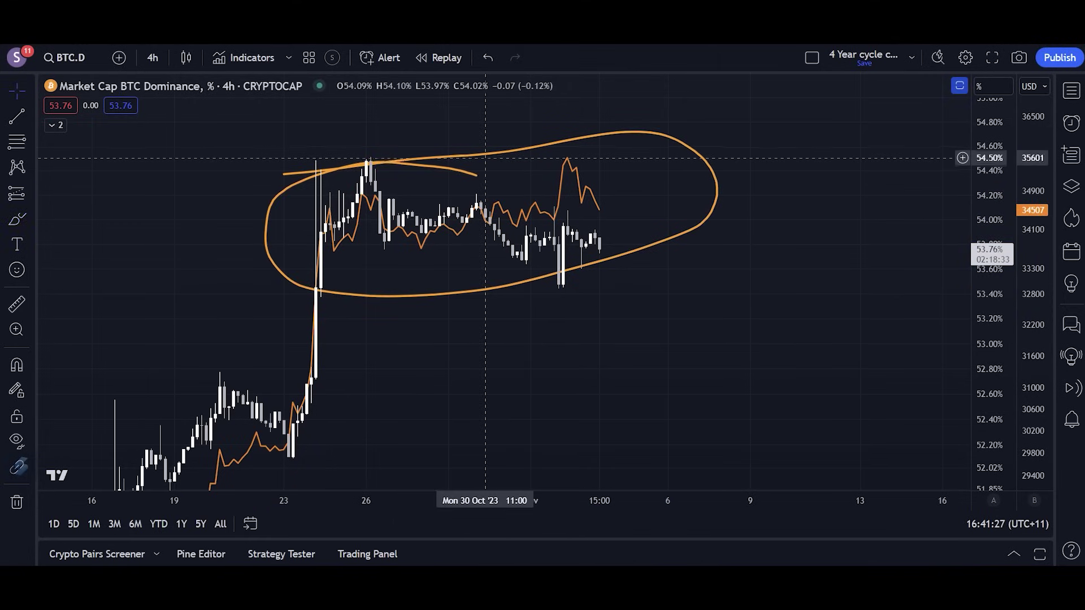
key(Delete)
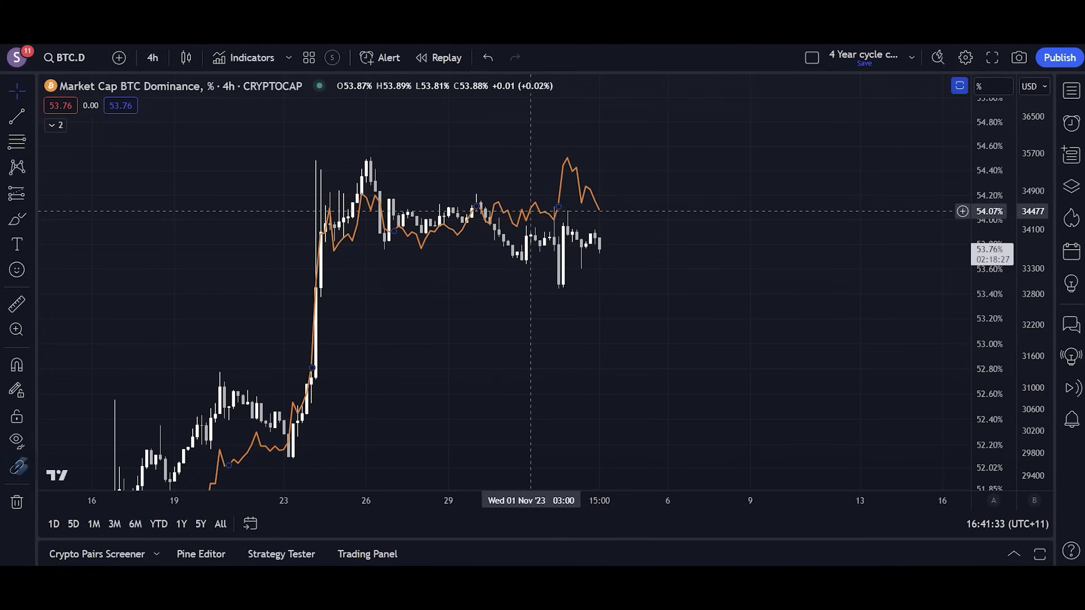
Step: Separate the Bitcoin line from the dominance candles and draw a descending trend line from the 26 October high at 54.50% to 6 November at about 53.82%
drag(497, 213, 473, 398)
key(alt+t)
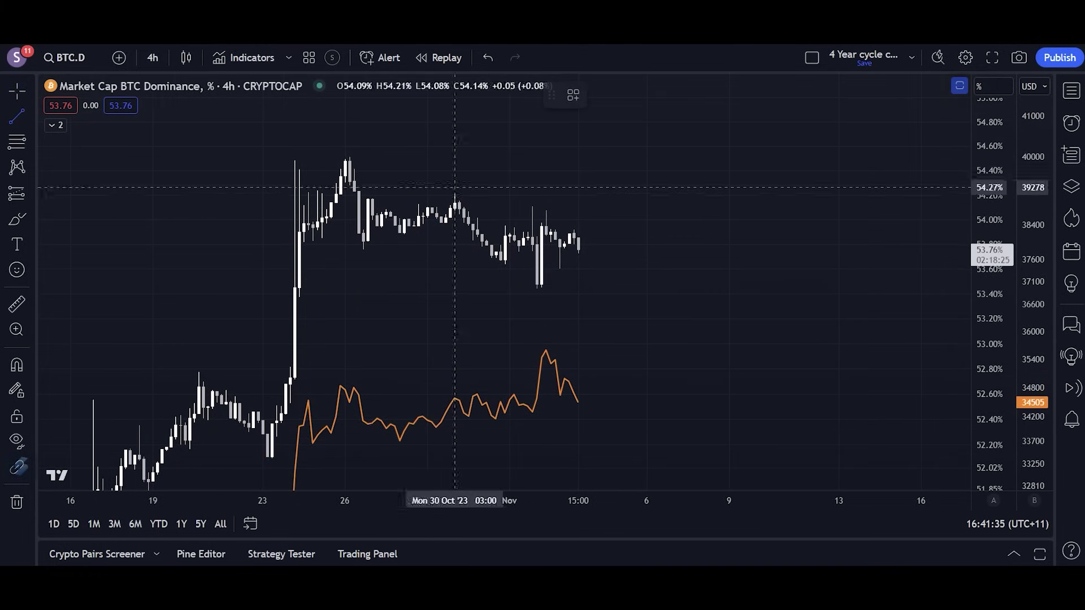
click(350, 159)
click(668, 243)
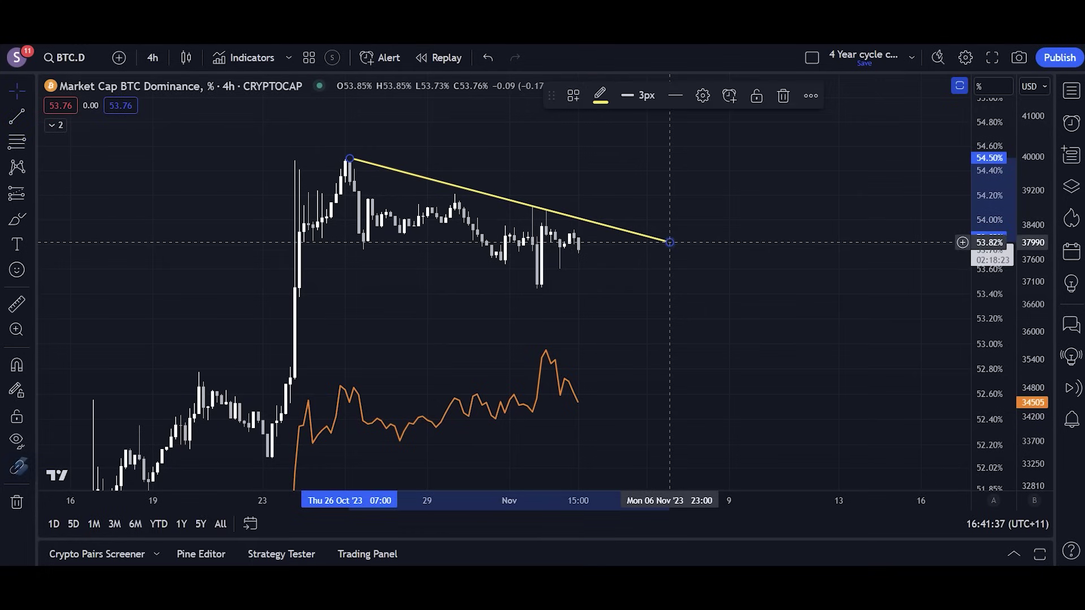
Step: Draw a lower descending trend line from the 24 October low at about 53.82% through the early November low, extending past 5 November
key(alt+t)
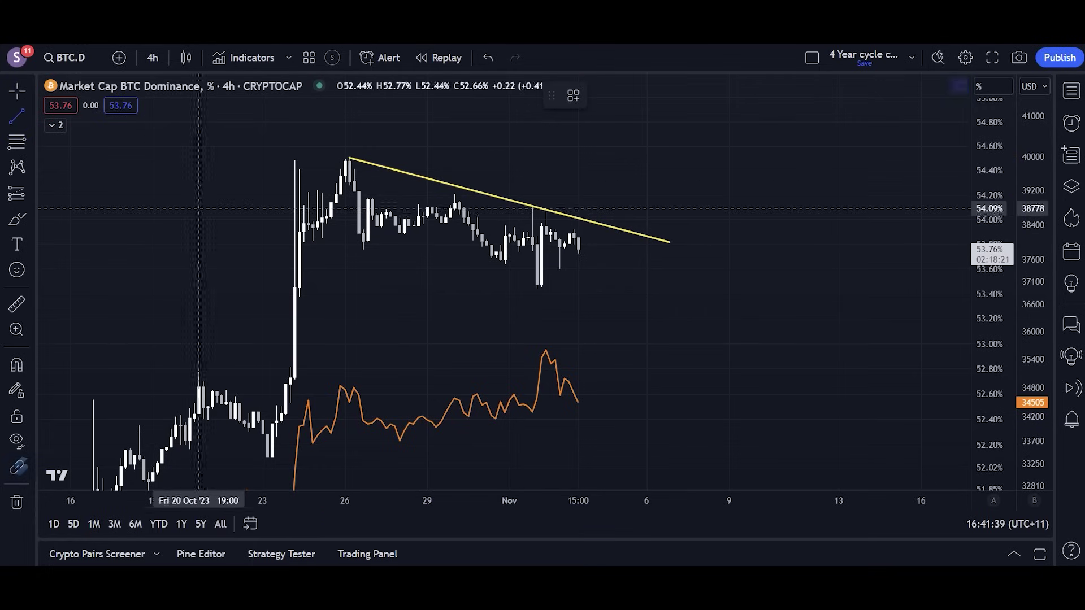
click(304, 242)
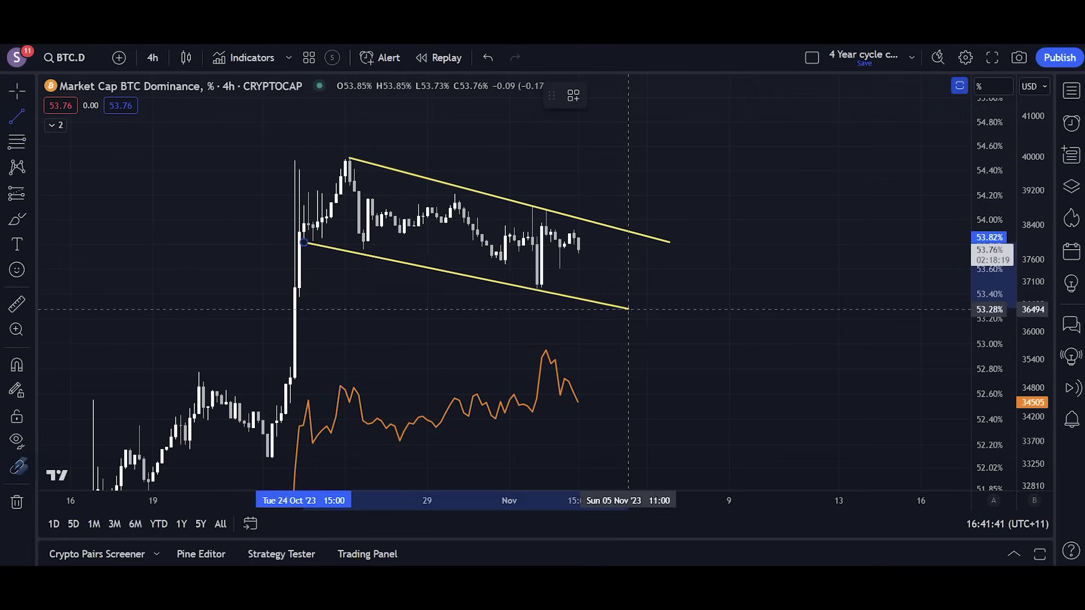
click(647, 312)
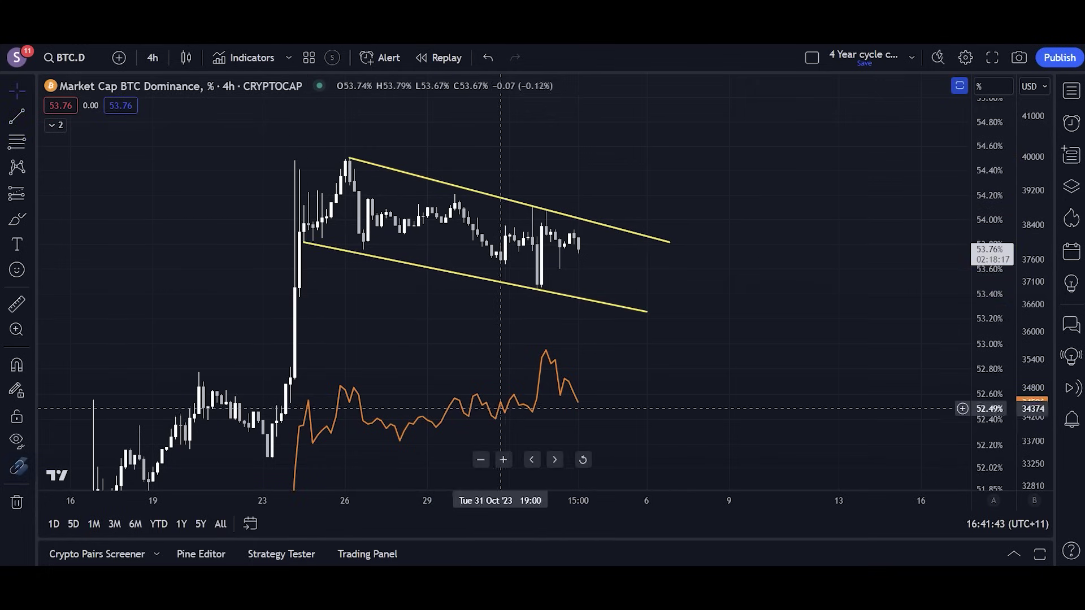
Step: Sketch projected downward moves from the latest dominance candle and the latest Bitcoin price with the brush, discarding both strokes
mouse_move(509, 395)
mouse_down()
mouse_move(538, 212)
mouse_move(570, 177)
mouse_move(605, 243)
mouse_move(602, 225)
mouse_move(525, 396)
mouse_up()
click(16, 219)
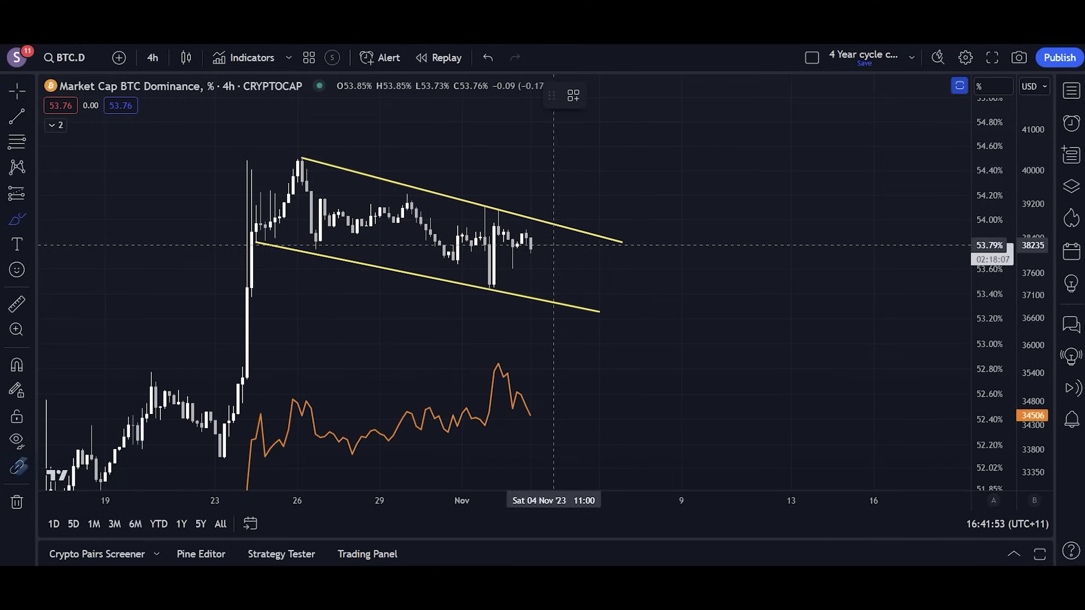
mouse_move(525, 244)
mouse_down()
mouse_move(537, 303)
mouse_move(595, 275)
mouse_move(655, 277)
mouse_move(707, 260)
mouse_move(719, 329)
mouse_up()
key(Escape)
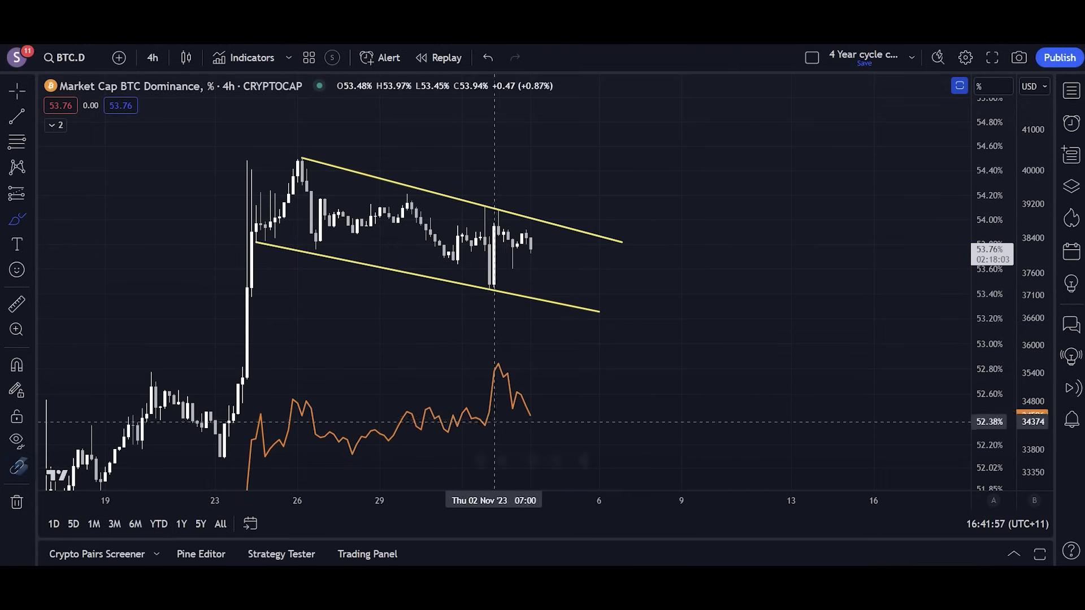
mouse_move(511, 412)
mouse_down()
mouse_move(622, 452)
mouse_move(640, 480)
mouse_up()
key(Escape)
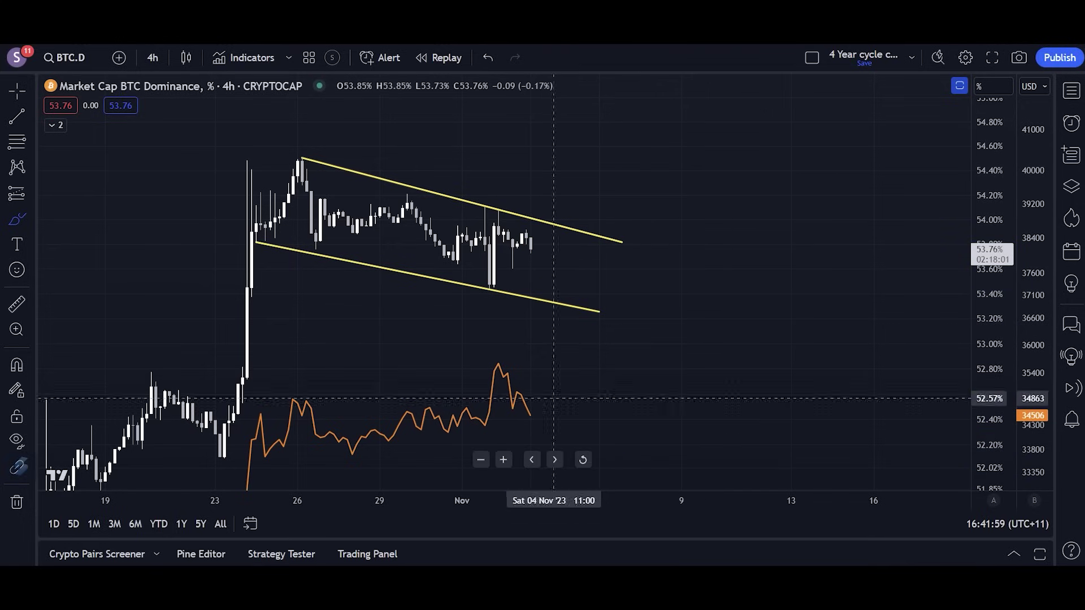
Step: Circle the descending channel with the brush, sketch an upward path from the latest candle, undo both strokes and return to the cross cursor
click(17, 219)
mouse_move(466, 141)
mouse_down()
mouse_move(307, 117)
mouse_move(594, 305)
mouse_move(362, 136)
mouse_up()
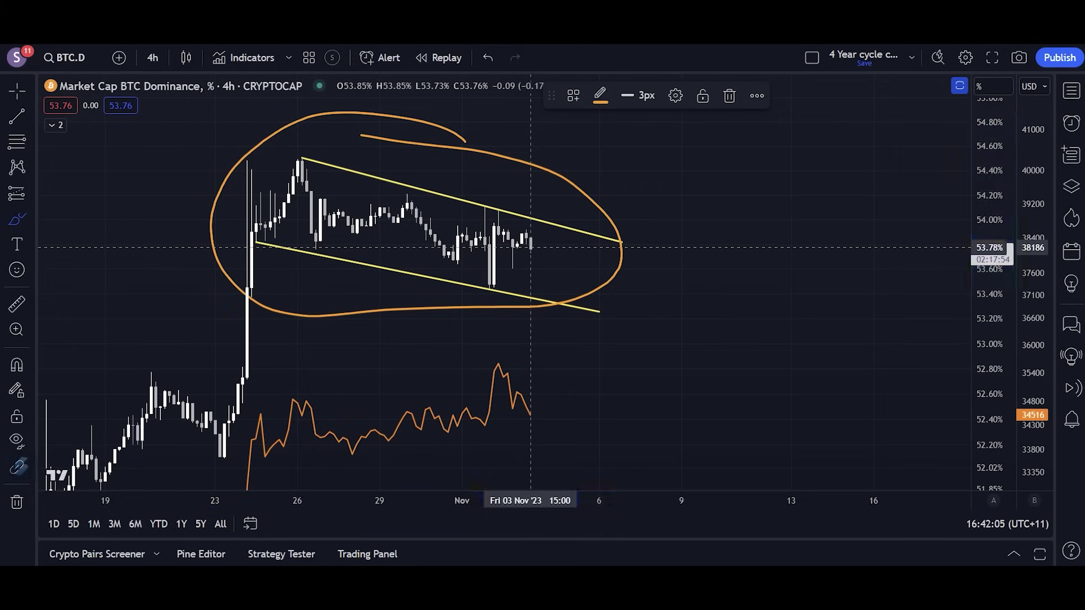
drag(531, 247, 713, 121)
key(Delete)
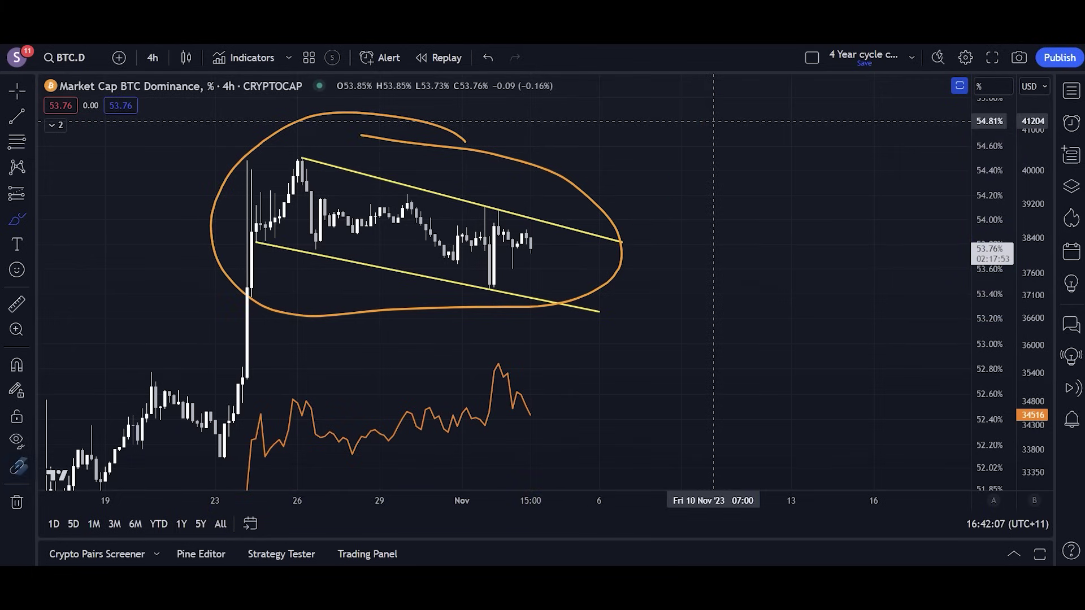
key(ctrl+z)
key(ctrl+z)
key(ctrl+z)
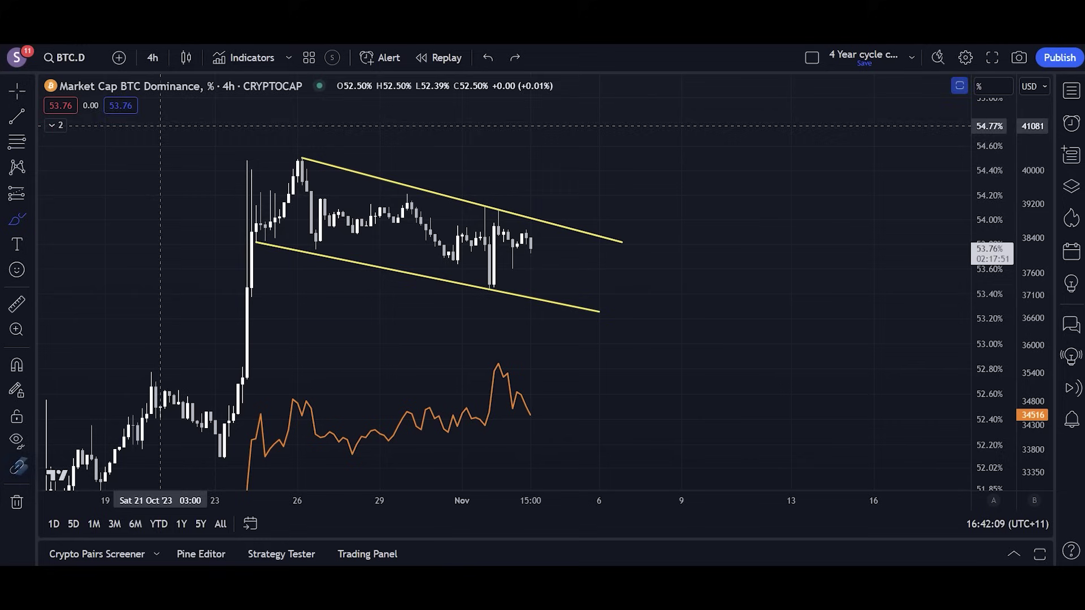
click(17, 91)
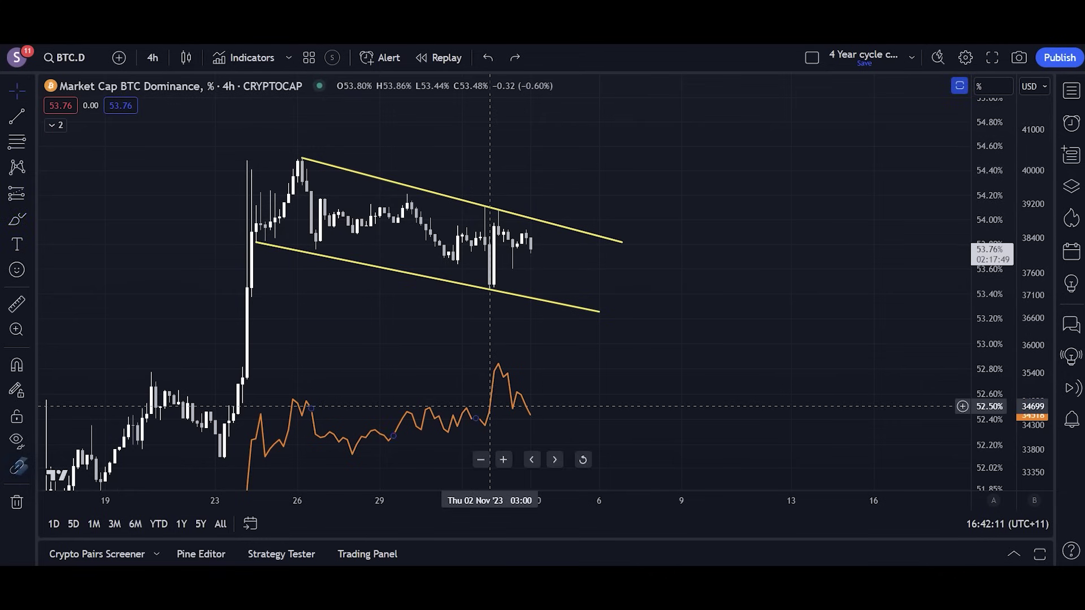
Step: Overlay the Bitcoin price line on the dominance channel, check the weekly BTC.D chart and return to the 4-hour chart
drag(490, 404, 527, 218)
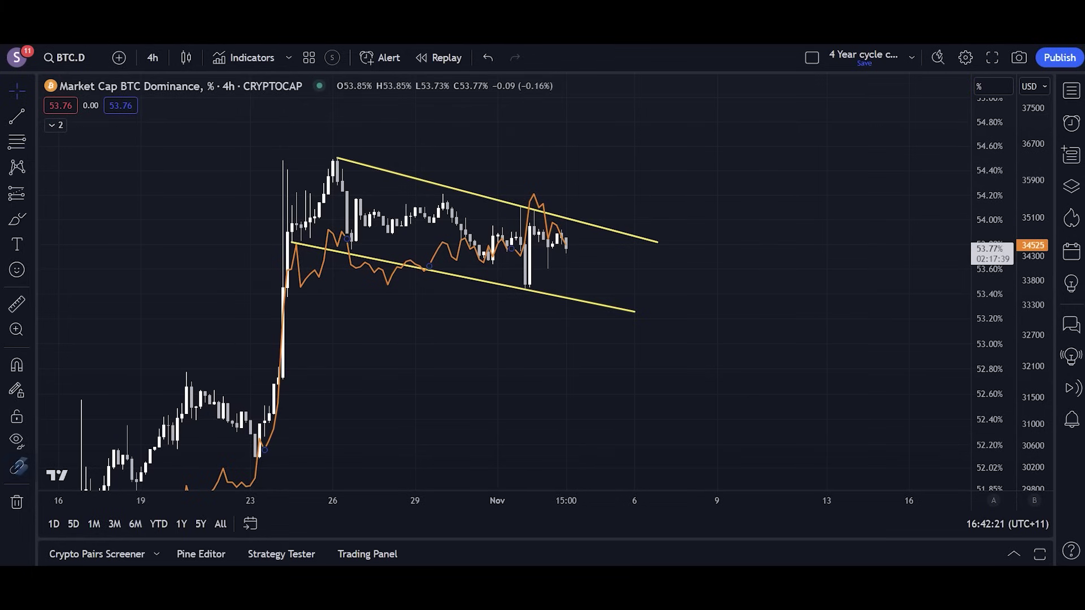
key(ctrl+Tab)
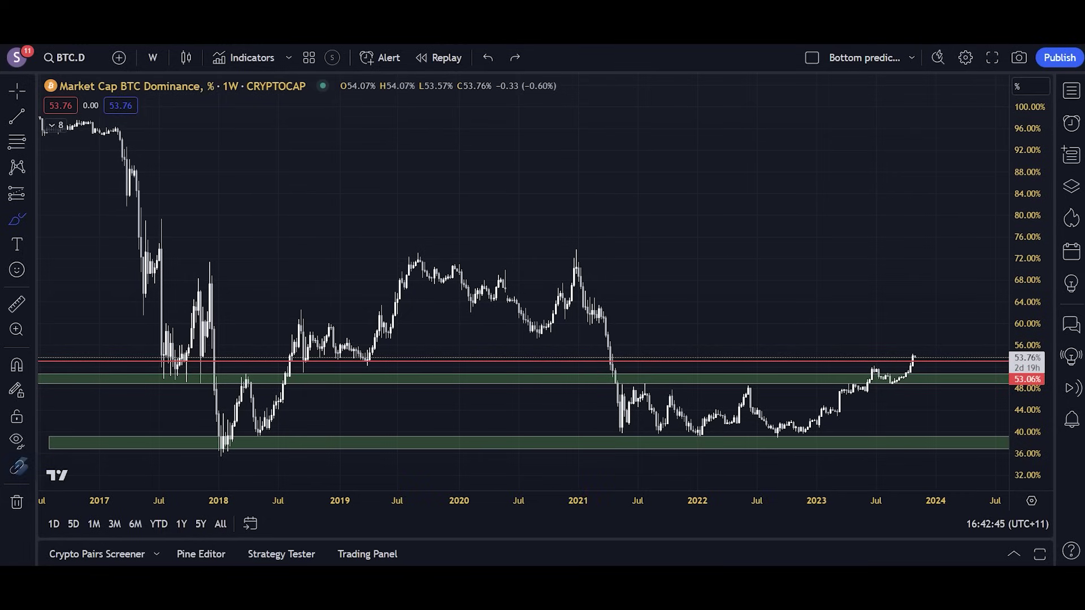
key(ctrl+Tab)
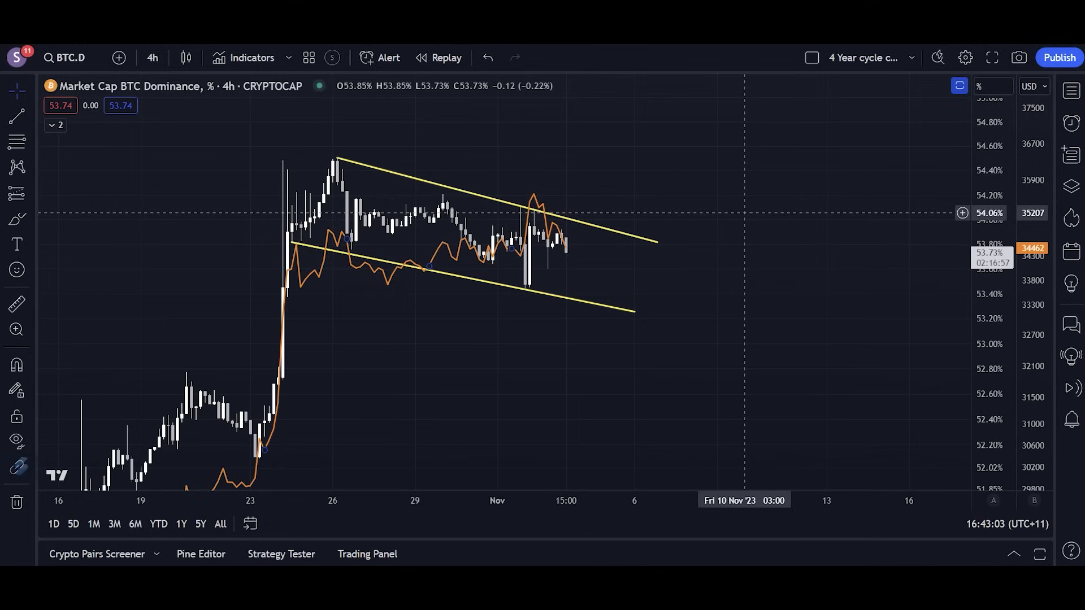
Step: Switch to Telegram, open the VIP group chat and look through the 3 November messages, including the shared BTCUSDT short position
key(ctrl+Tab)
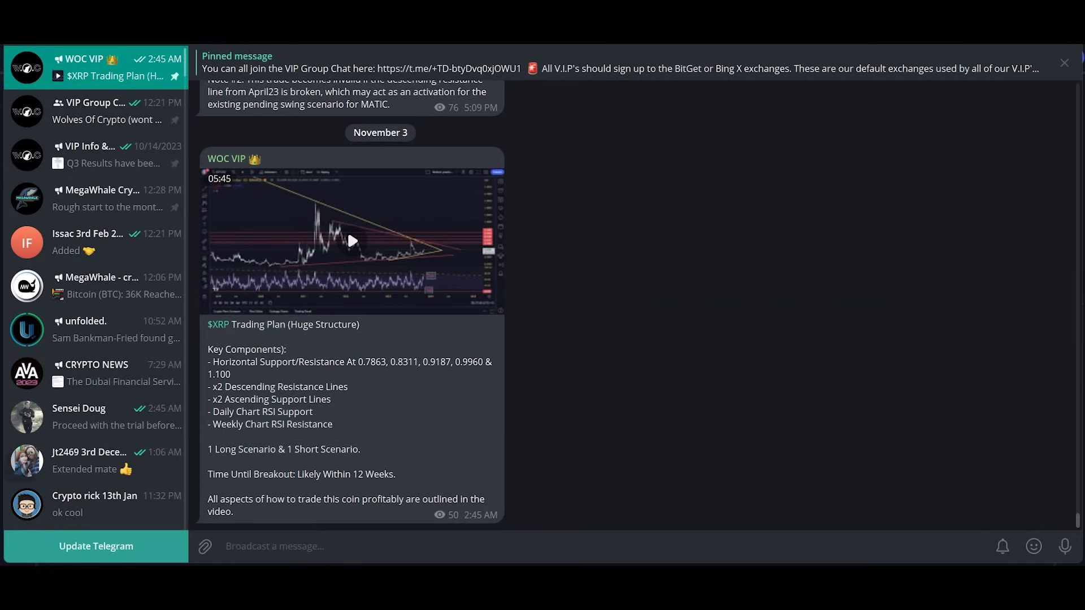
click(96, 112)
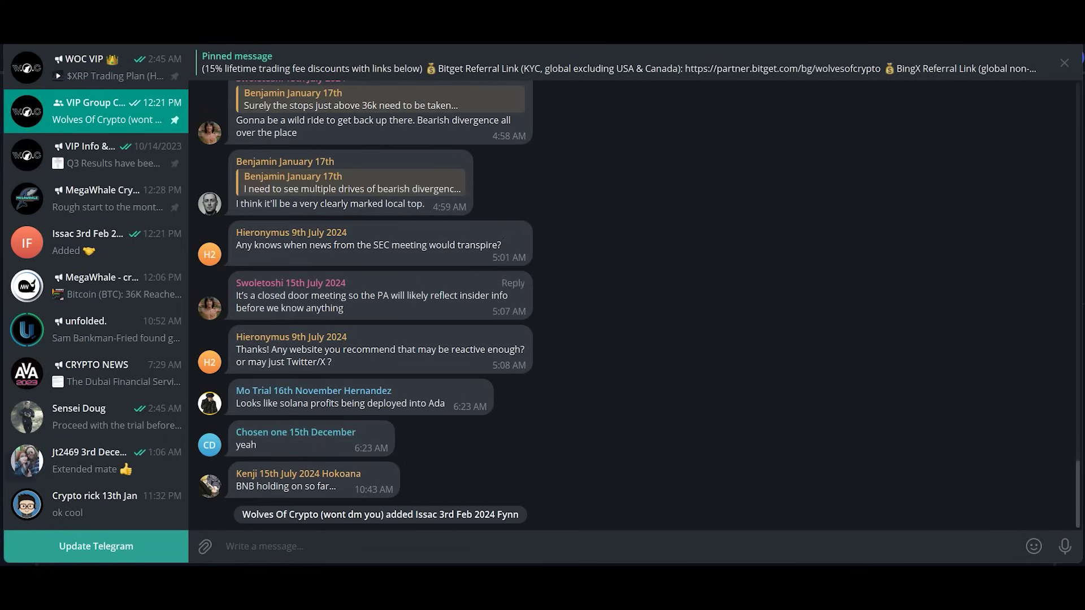
scroll(378, 305, up, 10)
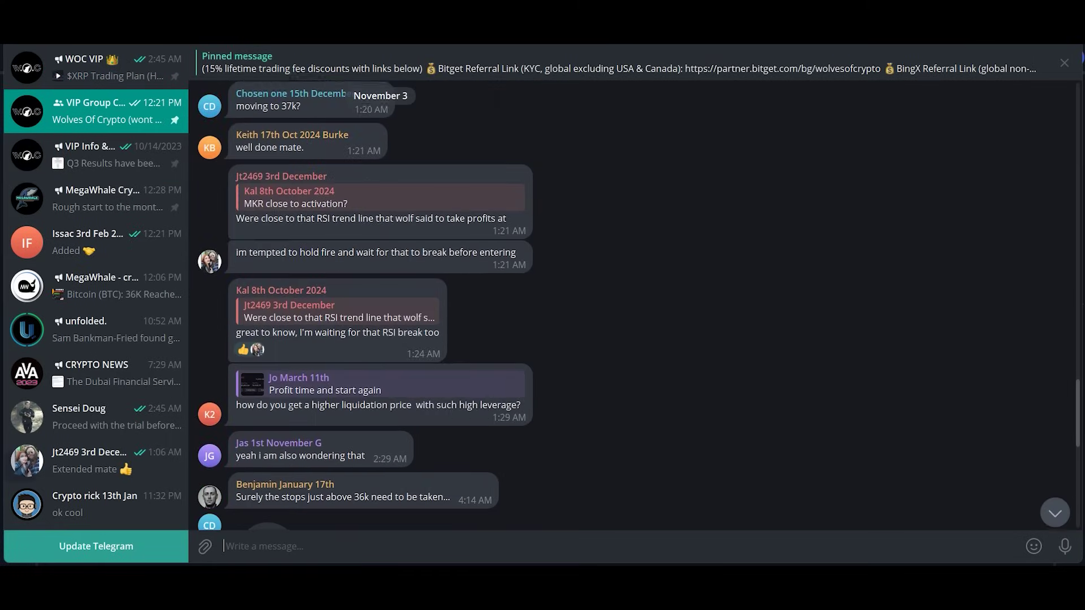
scroll(379, 306, down, 10)
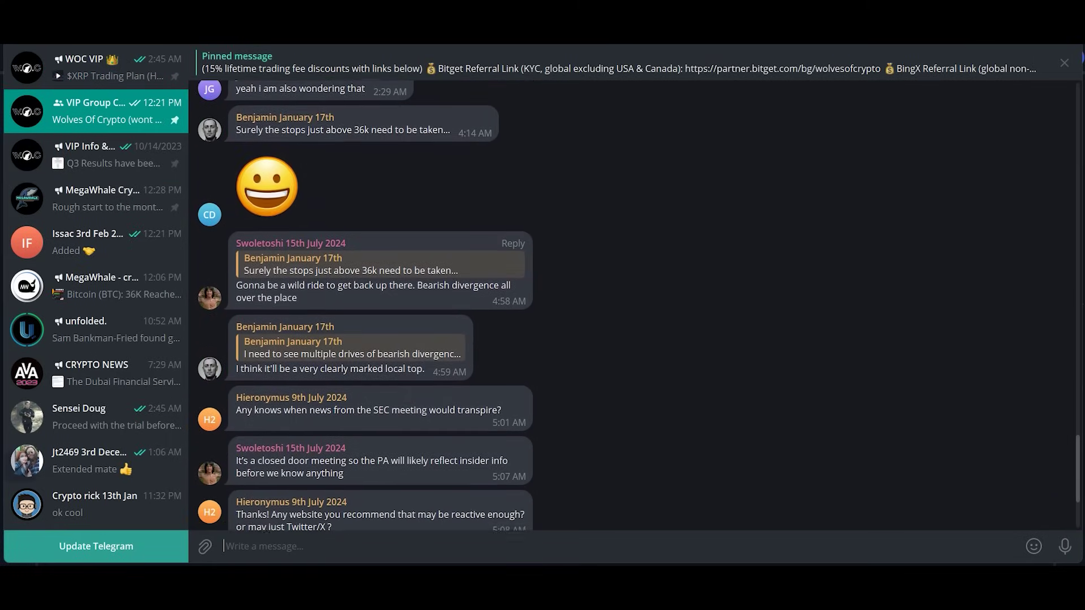
scroll(379, 305, up, 10)
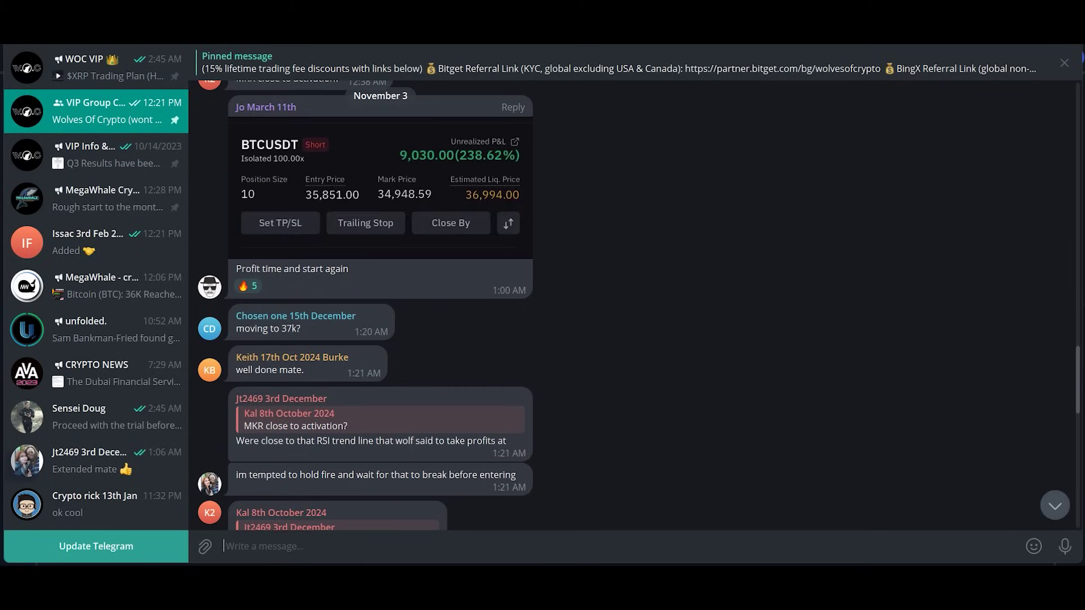
scroll(514, 266, up, 3)
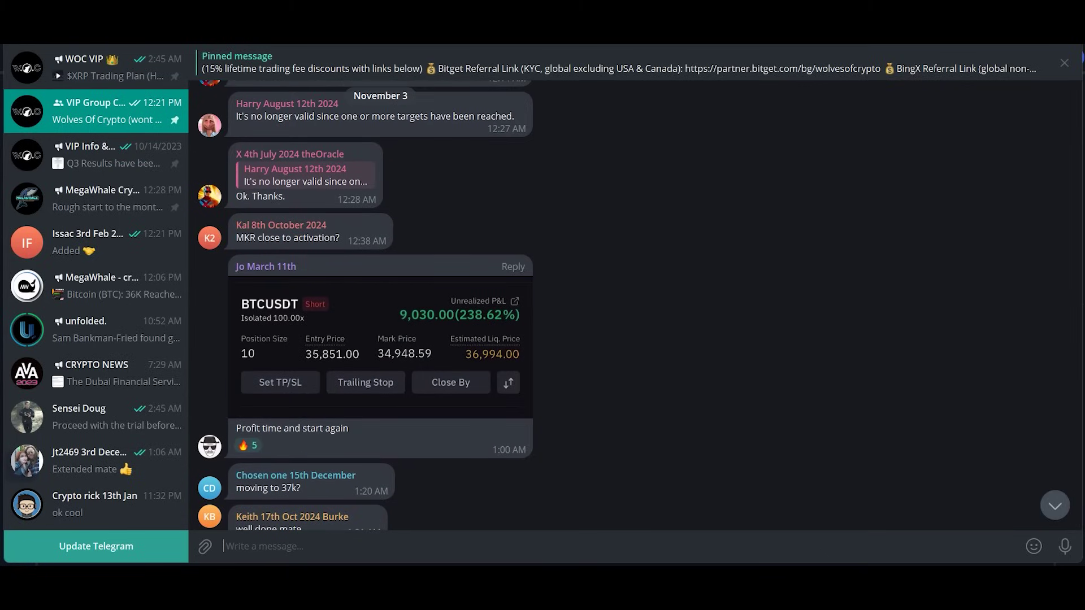
scroll(364, 305, down, 10)
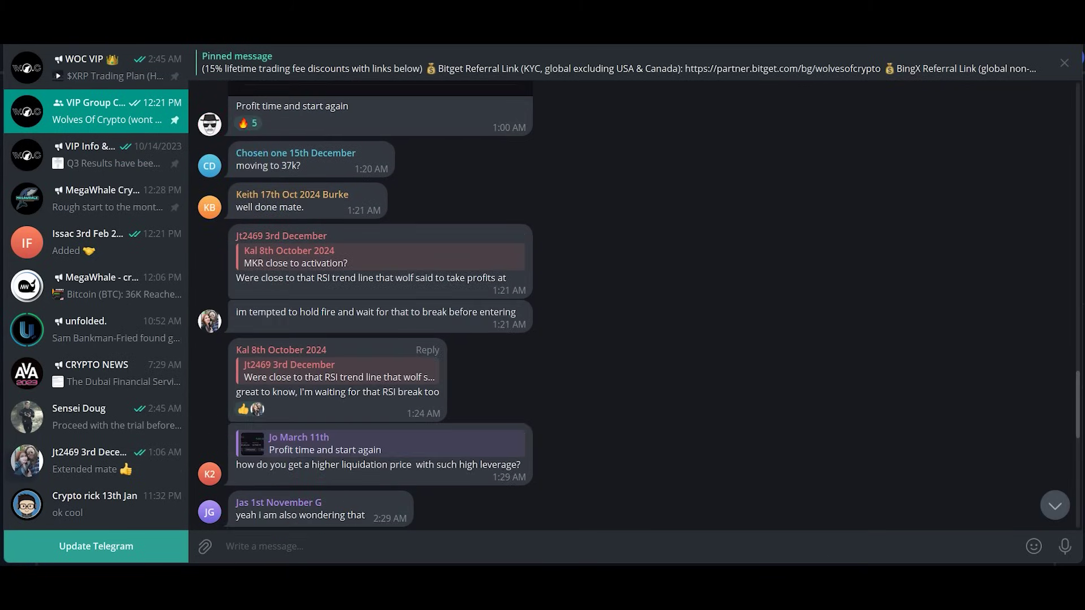
Step: Open the VIP Info & Results channel and review the Q3 results, free trial offer and V.I.P joining instructions
key(ctrl+Tab)
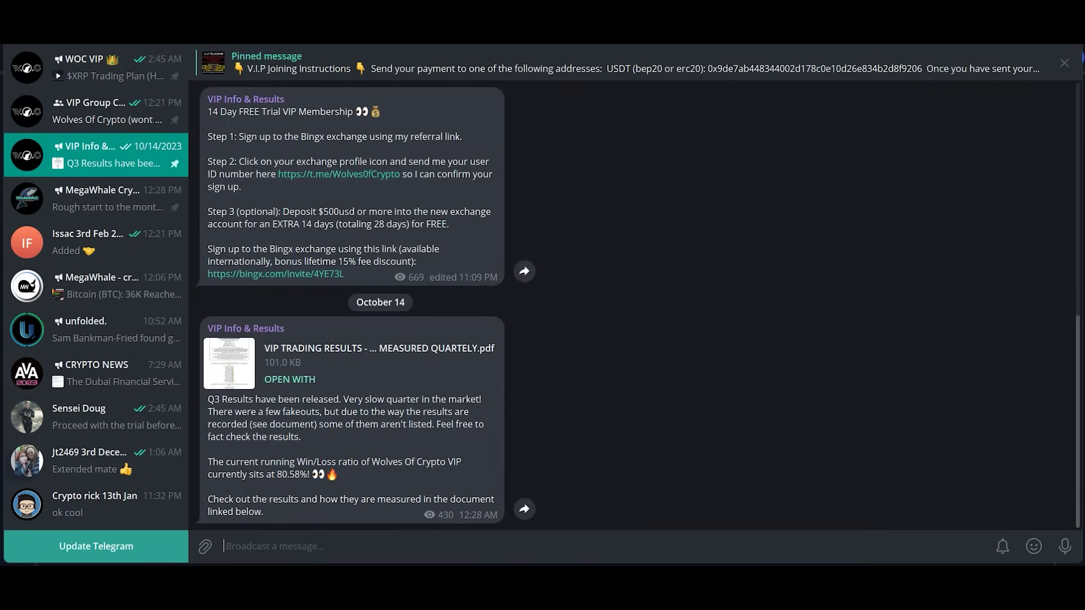
key(ctrl+Up)
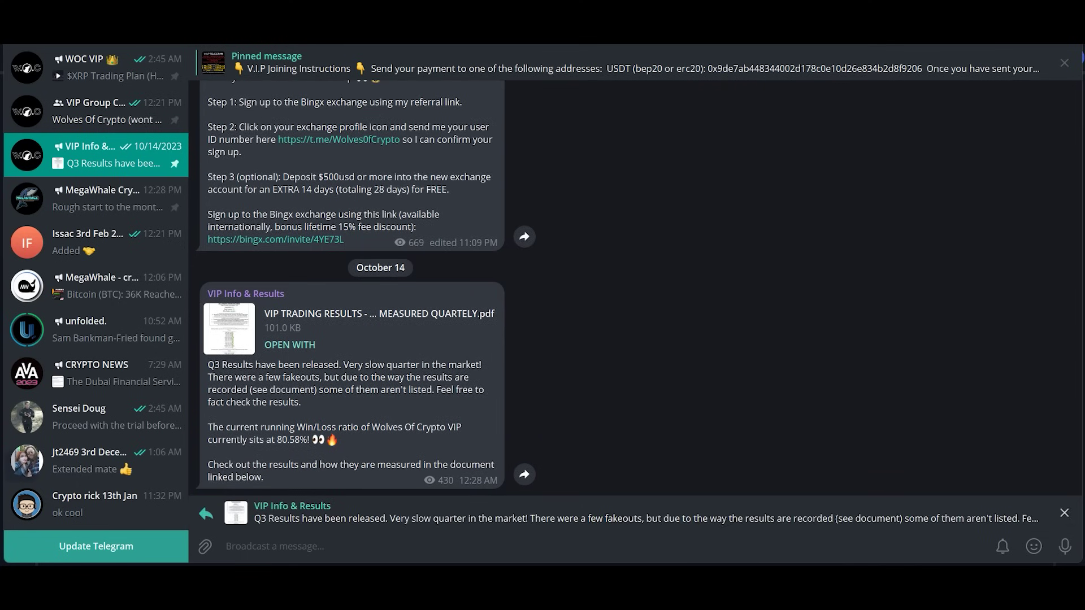
key(Escape)
scroll(352, 305, up, 5)
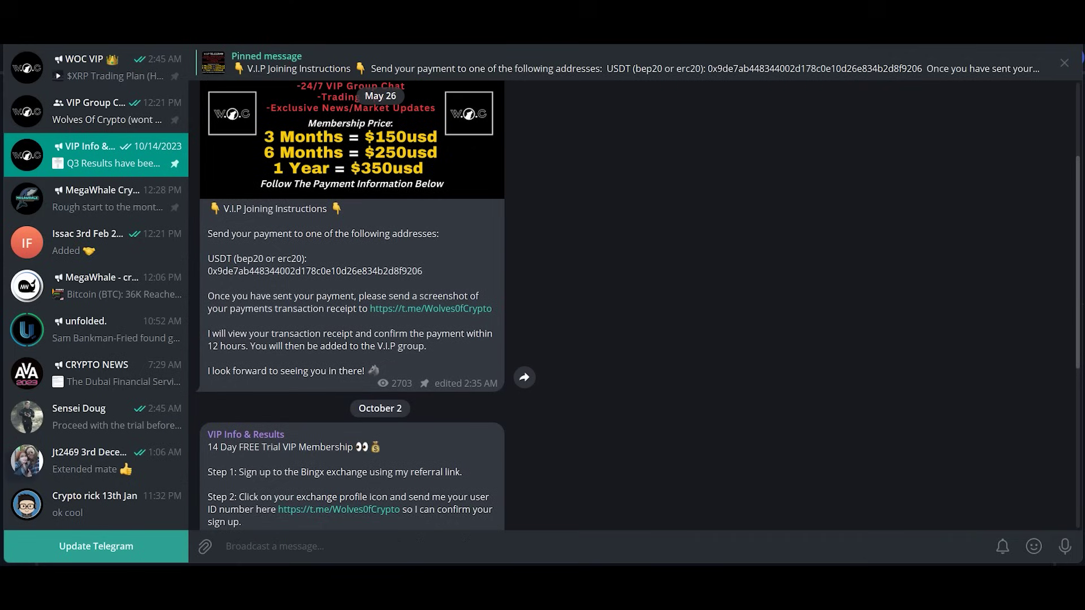
scroll(352, 305, up, 2)
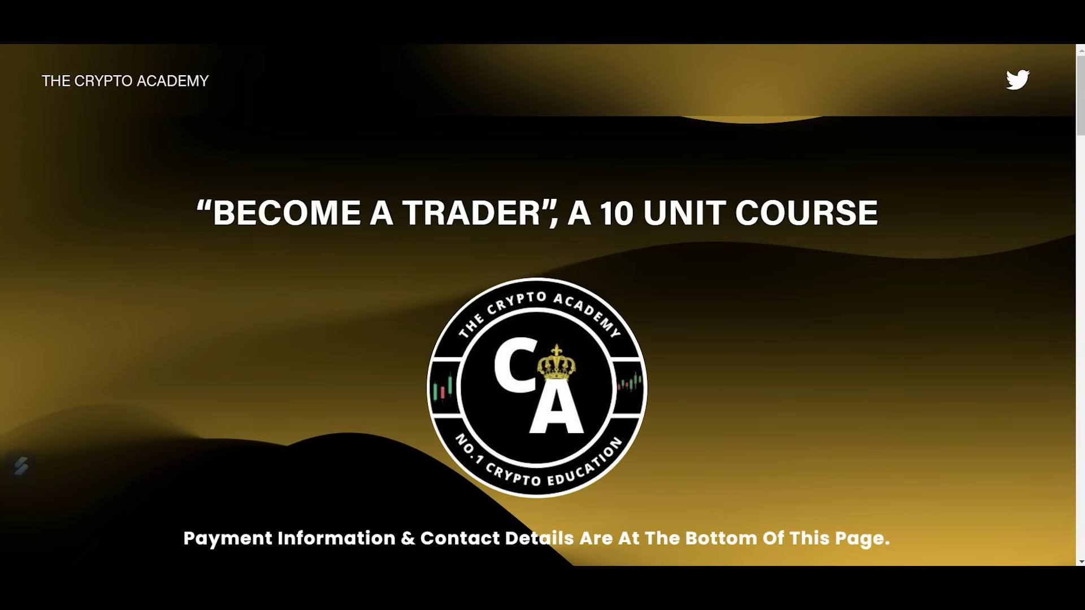
Step: Review The Crypto Academy's "Become A Trader" page from course description and unit topics to payment information, and highlight the contact e-mail
scroll(543, 305, down, 10)
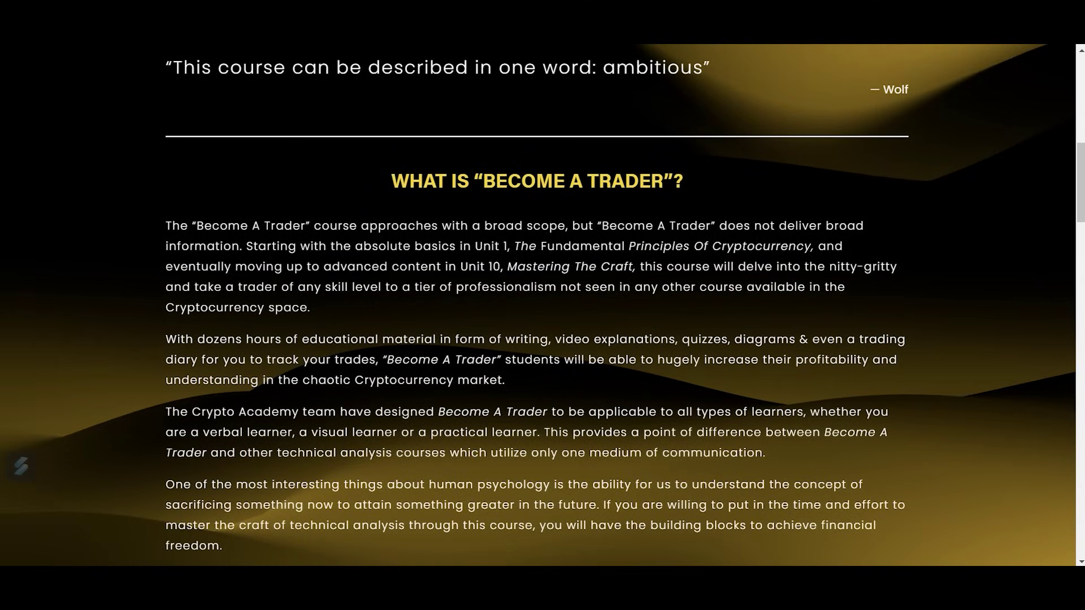
scroll(542, 305, down, 2)
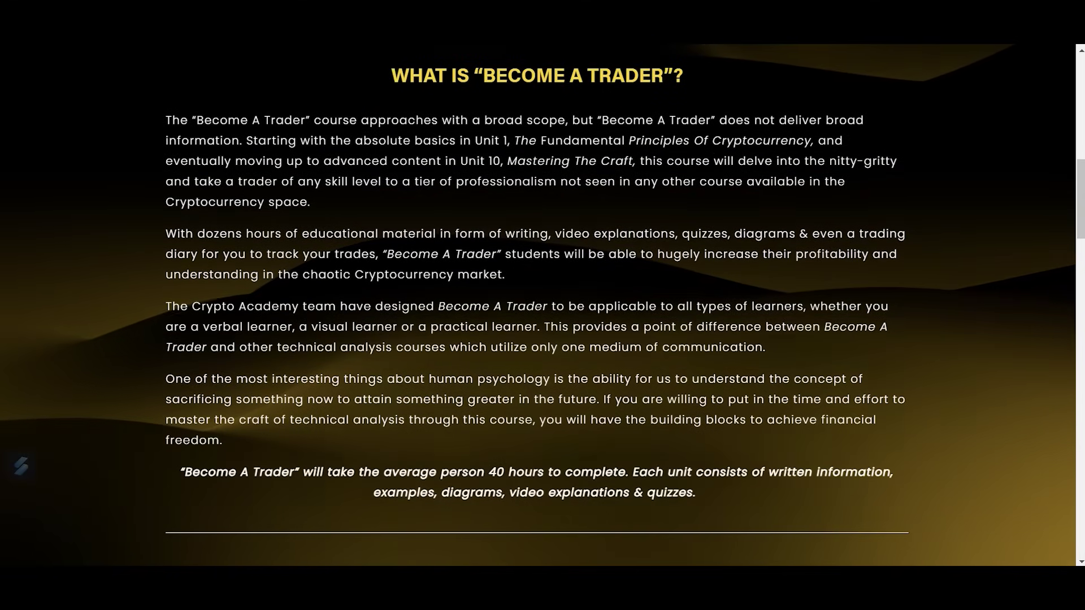
scroll(542, 305, down, 9)
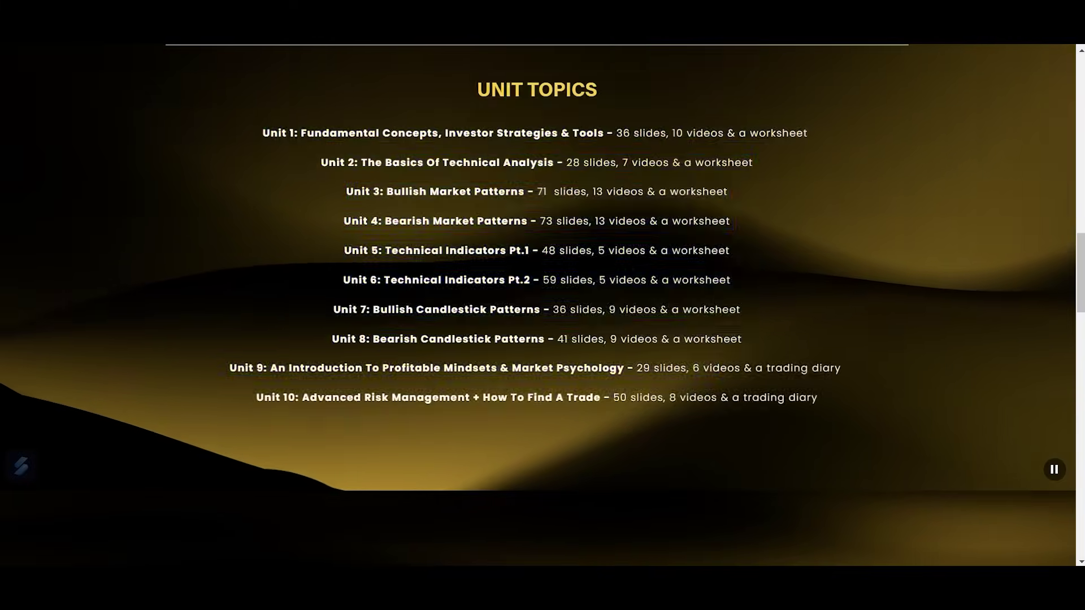
scroll(542, 305, down, 6)
scroll(543, 306, down, 4)
scroll(543, 305, up, 4)
scroll(542, 305, down, 4)
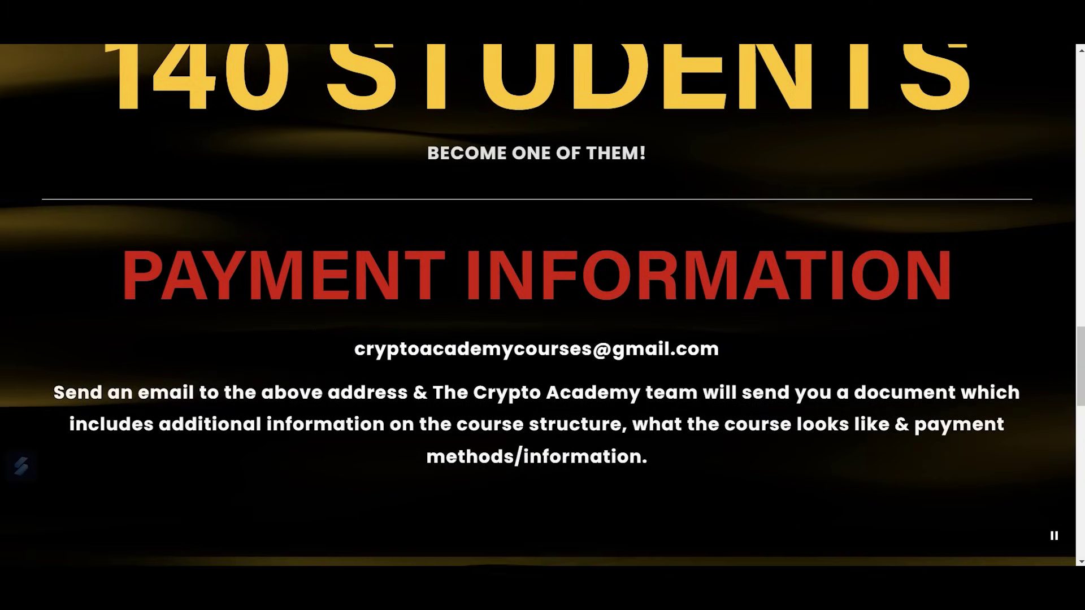
triple_click(537, 348)
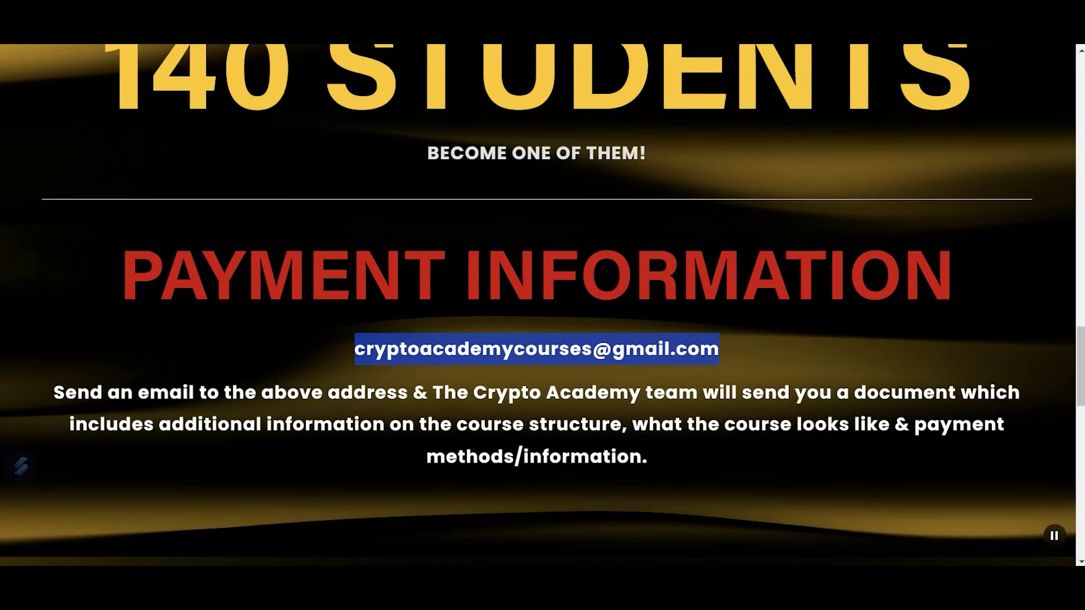
scroll(543, 305, up, 20)
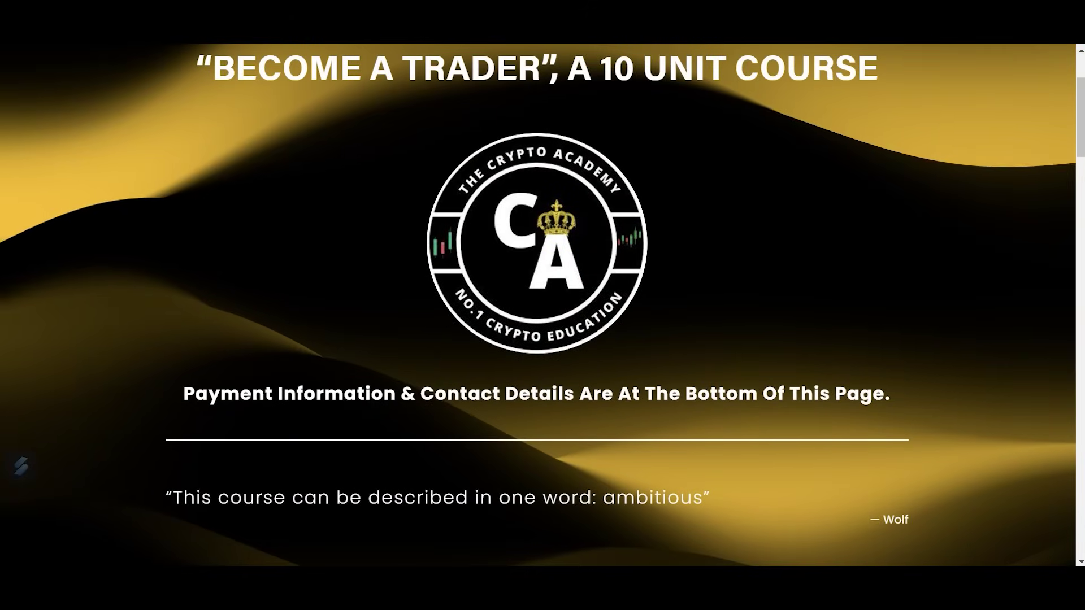